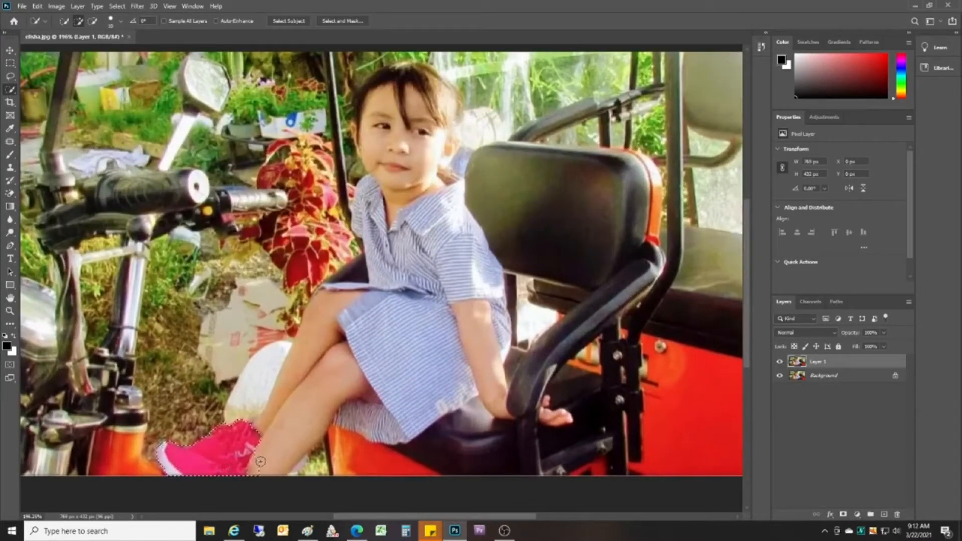
- Extend the quick selection over the girl's legs, dress, head and the hand beside the armrest
{"action": "mouse_move", "coordinate": [299, 418]}
{"action": "left_mouse_down"}
{"action": "mouse_move", "coordinate": [339, 361]}
{"action": "mouse_move", "coordinate": [342, 298]}
{"action": "left_mouse_up"}
{"action": "left_click_drag", "start_coordinate": [444, 173], "coordinate": [443, 90]}
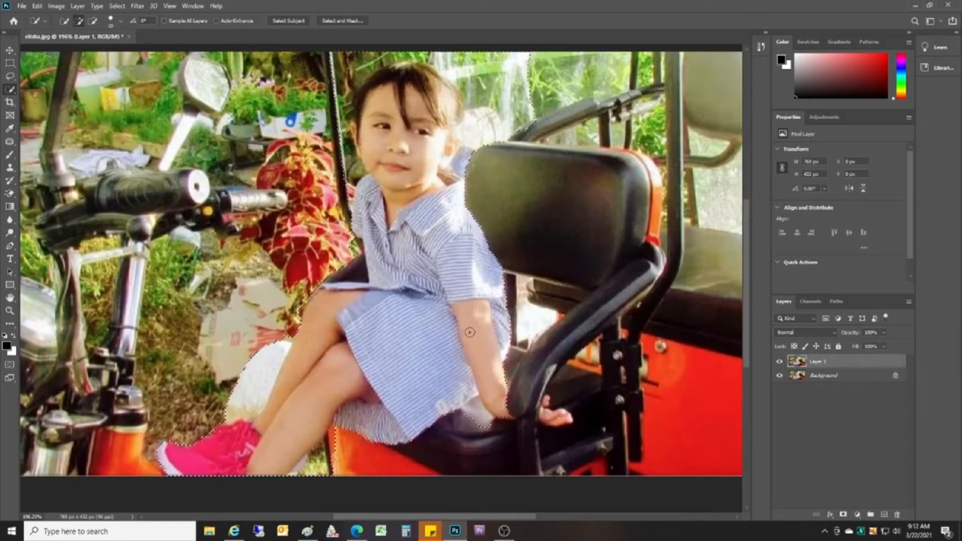
{"action": "left_click_drag", "start_coordinate": [524, 407], "coordinate": [548, 411]}
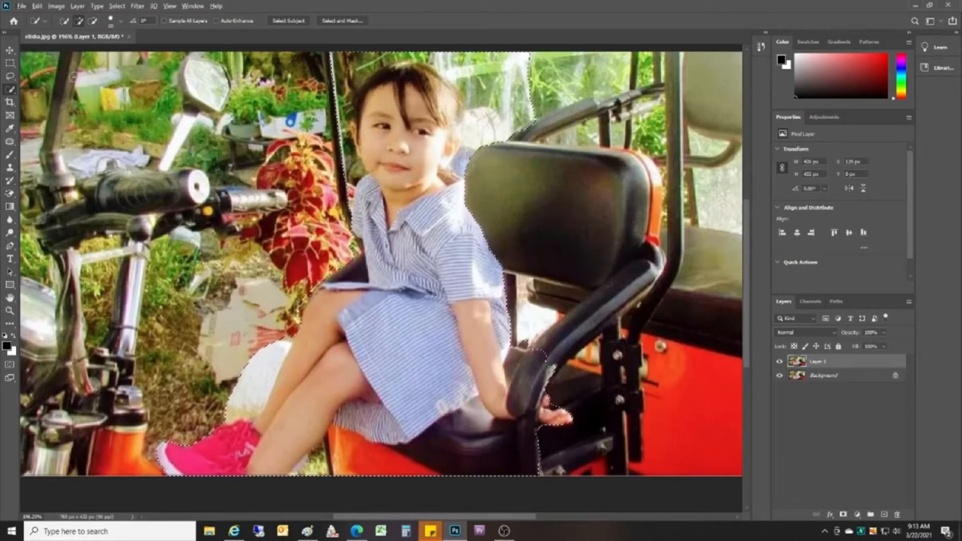
- Subtract the stray armrest area just above the girl's hand from the selection
{"action": "scroll", "coordinate": [605, 193], "scroll_direction": "up", "scroll_amount": 1, "text": "alt"}
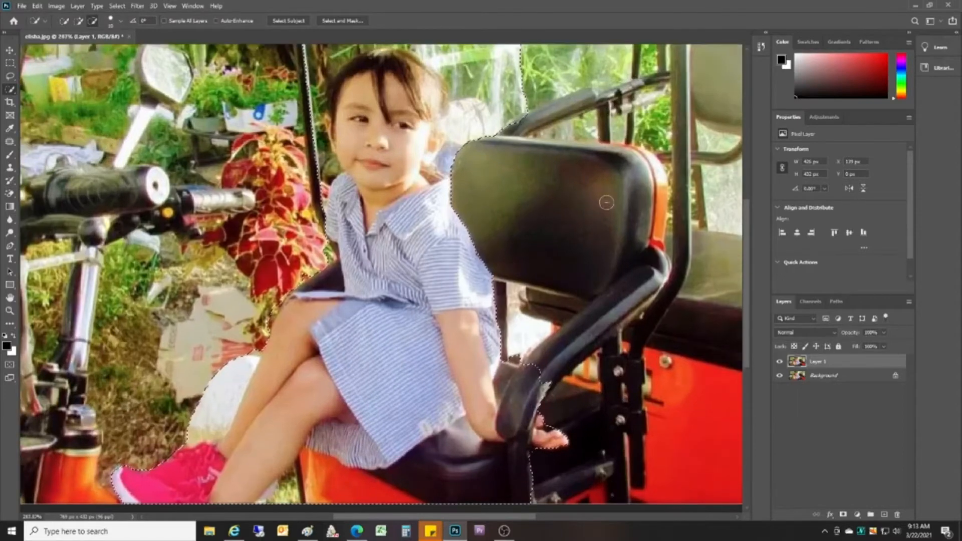
{"action": "scroll", "coordinate": [582, 413], "scroll_direction": "down", "scroll_amount": 5, "text": "alt"}
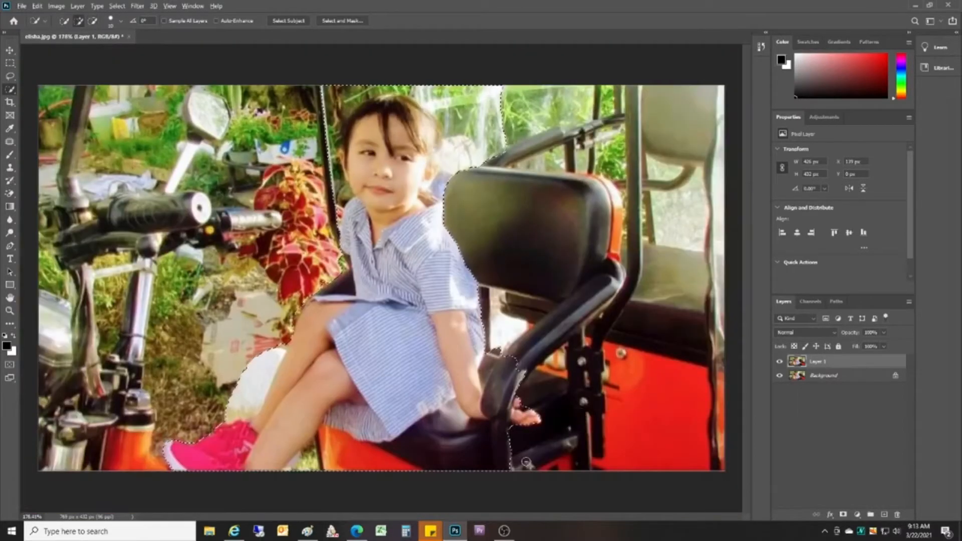
{"action": "scroll", "coordinate": [527, 461], "scroll_direction": "up", "scroll_amount": 5, "text": "alt"}
{"action": "scroll", "coordinate": [491, 446], "scroll_direction": "up", "scroll_amount": 3, "text": "alt"}
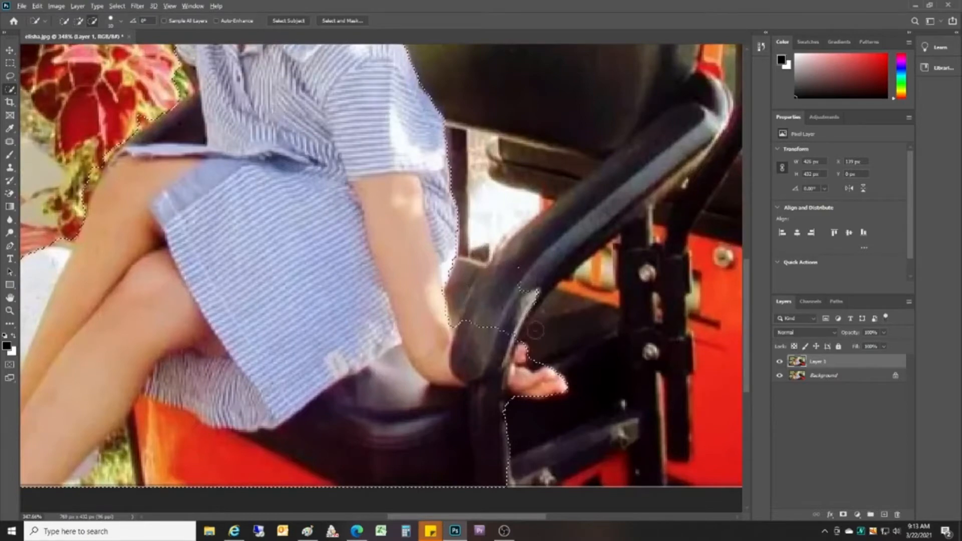
{"action": "left_click_drag", "start_coordinate": [538, 334], "coordinate": [515, 248]}
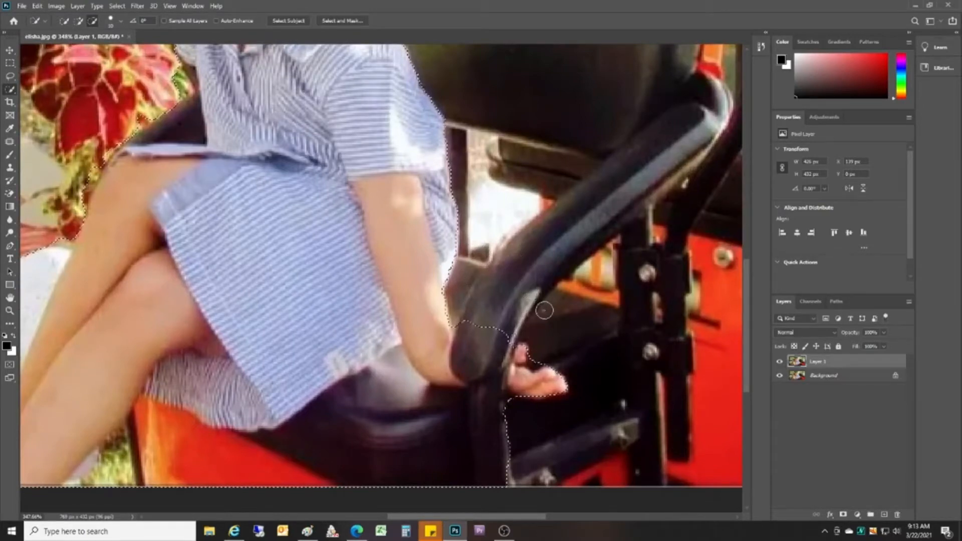
{"action": "scroll", "coordinate": [423, 273], "scroll_direction": "up", "scroll_amount": 3, "text": "alt"}
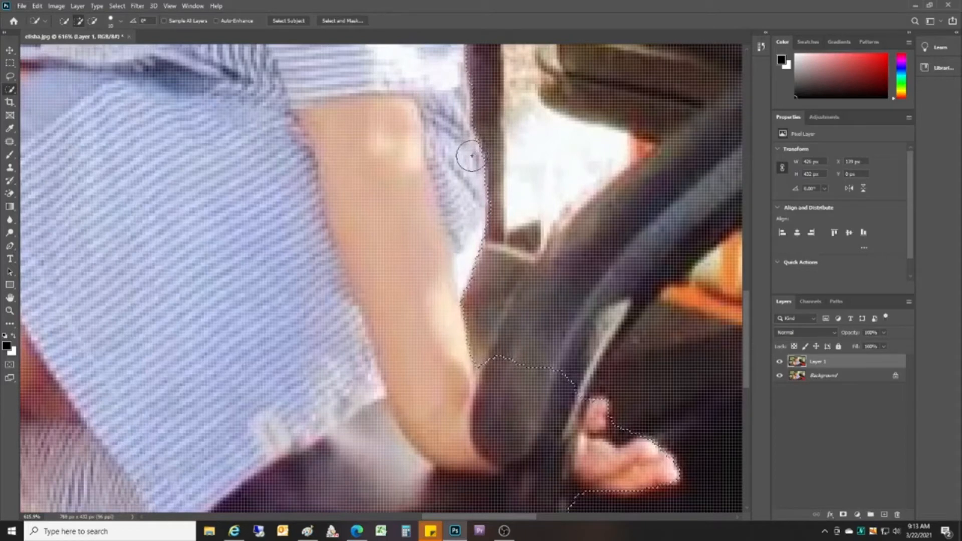
- Subtract the black seat under the dress from the selection and refine the edge along the frayed hem
{"action": "scroll", "coordinate": [472, 156], "scroll_direction": "down", "scroll_amount": 3}
{"action": "scroll", "coordinate": [419, 150], "scroll_direction": "down", "scroll_amount": 4}
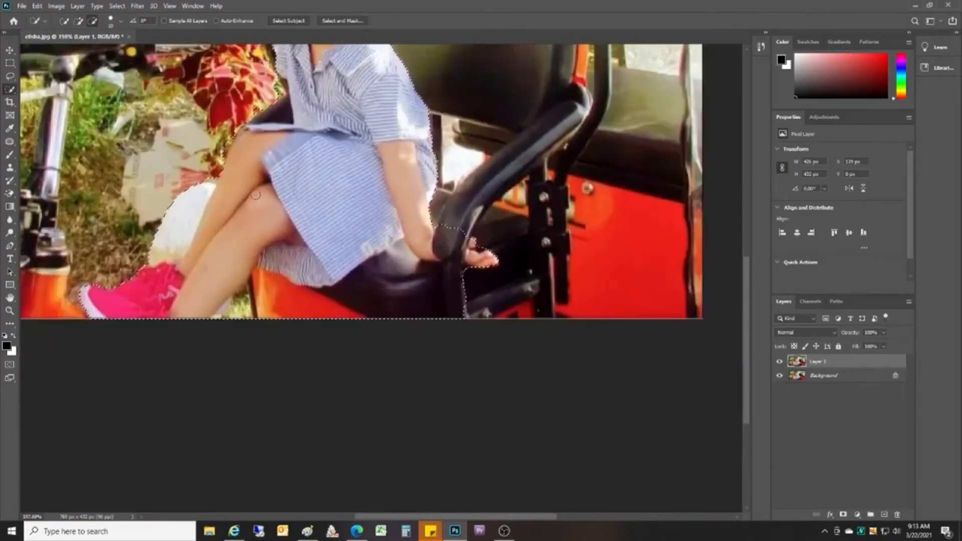
{"action": "scroll", "coordinate": [288, 337], "scroll_direction": "up", "scroll_amount": 4}
{"action": "mouse_move", "coordinate": [591, 204]}
{"action": "left_mouse_down"}
{"action": "mouse_move", "coordinate": [648, 216]}
{"action": "mouse_move", "coordinate": [683, 237]}
{"action": "mouse_move", "coordinate": [627, 213]}
{"action": "left_mouse_up"}
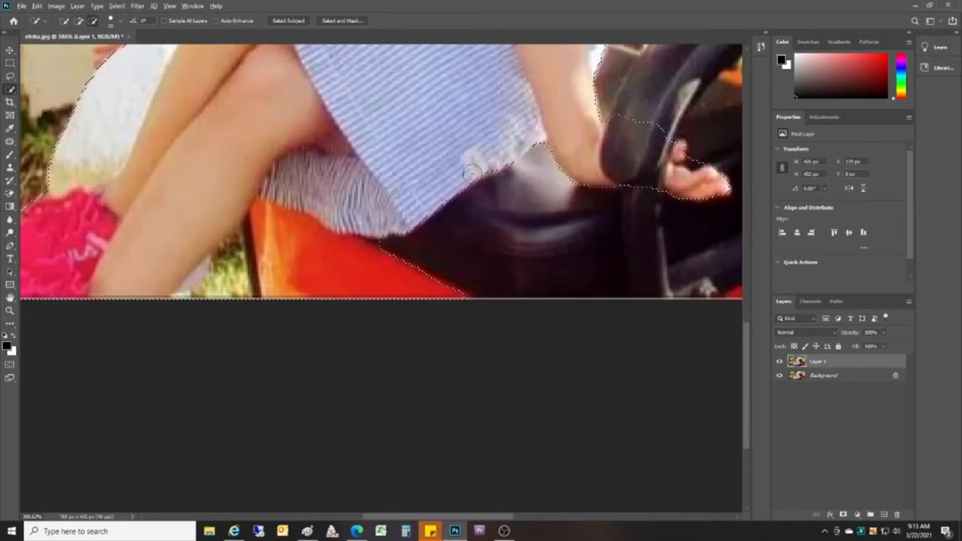
{"action": "scroll", "coordinate": [483, 168], "scroll_direction": "up", "scroll_amount": 2}
{"action": "mouse_move", "coordinate": [483, 168]}
{"action": "left_mouse_down"}
{"action": "mouse_move", "coordinate": [506, 151]}
{"action": "mouse_move", "coordinate": [477, 159]}
{"action": "mouse_move", "coordinate": [524, 146]}
{"action": "left_mouse_up"}
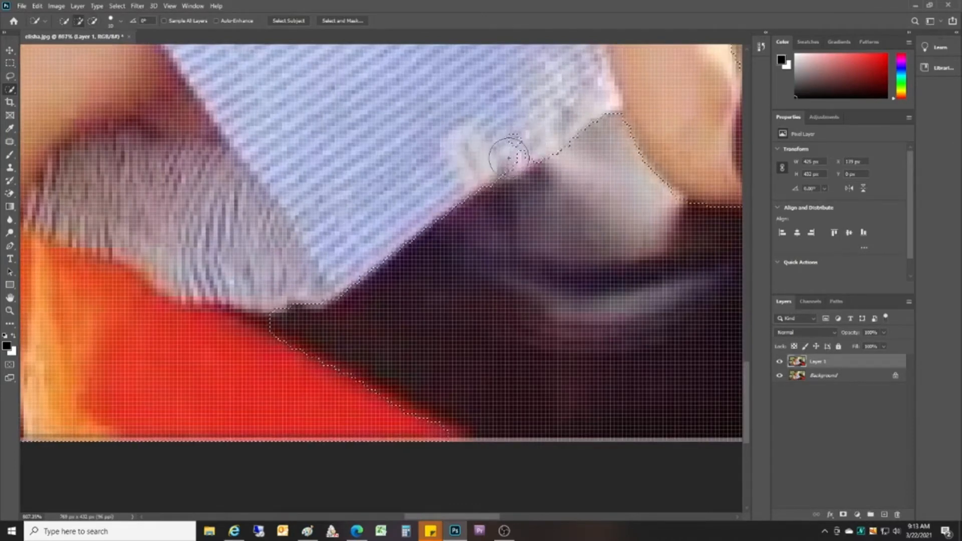
- Subtract the orange panel below the dress and the grass behind the calf from the selection
{"action": "scroll", "coordinate": [453, 281], "scroll_direction": "down", "scroll_amount": 2}
{"action": "scroll", "coordinate": [453, 287], "scroll_direction": "down", "scroll_amount": 2}
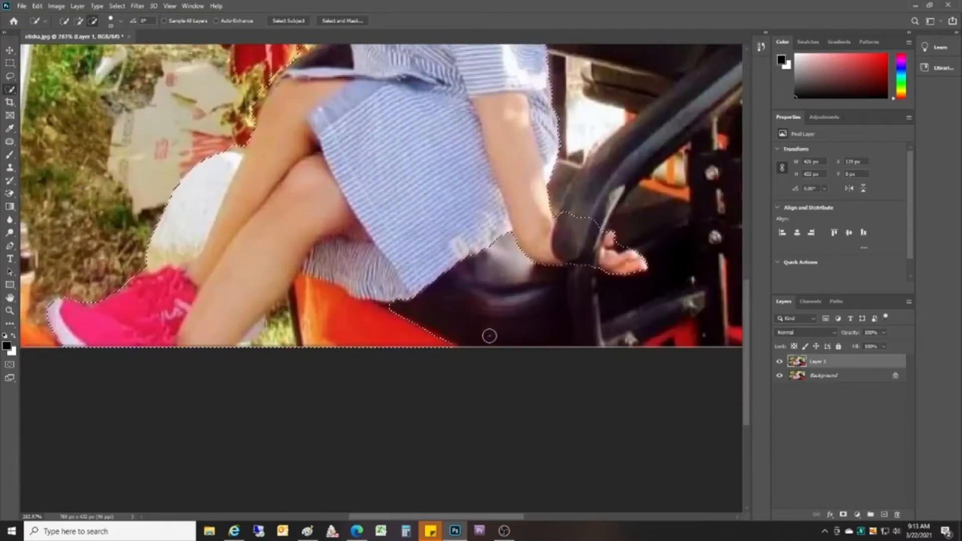
{"action": "left_click_drag", "start_coordinate": [426, 347], "coordinate": [355, 339]}
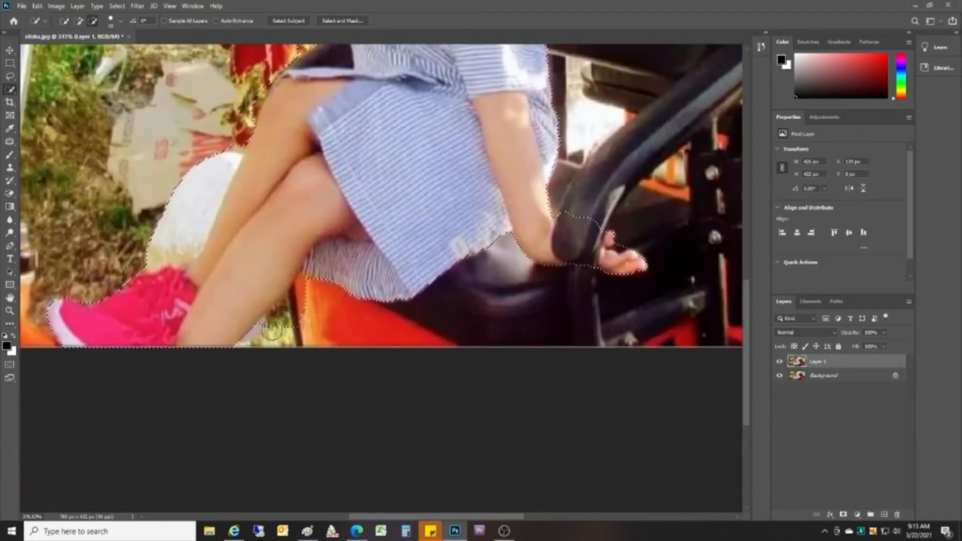
{"action": "scroll", "coordinate": [276, 328], "scroll_direction": "up", "scroll_amount": 3}
{"action": "mouse_move", "coordinate": [327, 248]}
{"action": "left_mouse_down"}
{"action": "mouse_move", "coordinate": [319, 302]}
{"action": "mouse_move", "coordinate": [290, 300]}
{"action": "mouse_move", "coordinate": [298, 292]}
{"action": "mouse_move", "coordinate": [286, 301]}
{"action": "mouse_move", "coordinate": [302, 279]}
{"action": "left_mouse_up"}
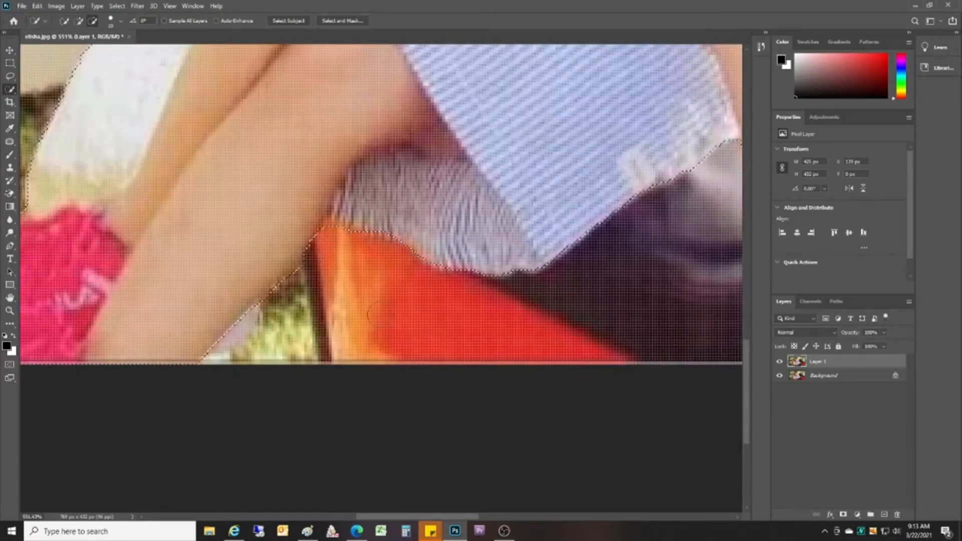
{"action": "left_click", "coordinate": [311, 274]}
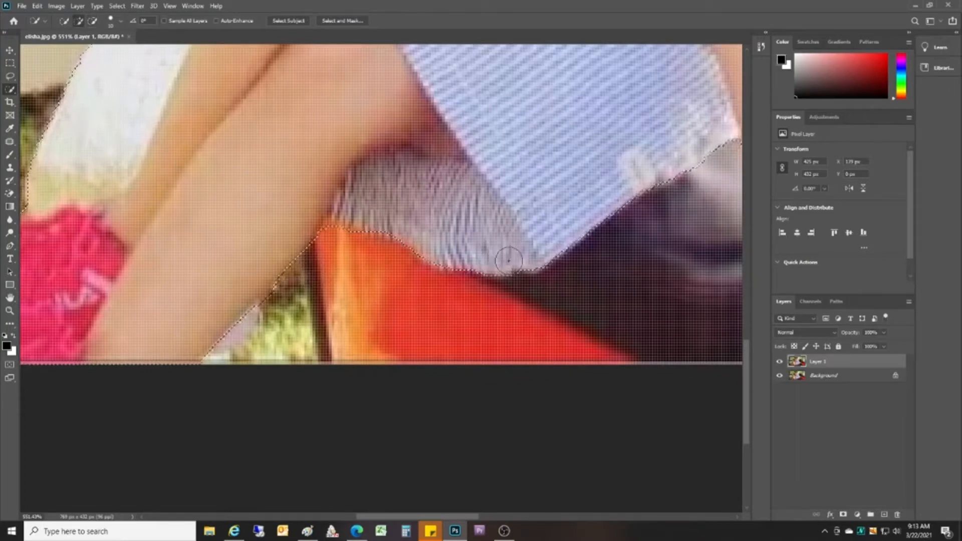
- Subtract the white object beside the girl's shin from the selection, following the edge of the leg and shoe
{"action": "key", "text": "alt"}
{"action": "scroll", "coordinate": [247, 253], "scroll_direction": "down", "scroll_amount": 8}
{"action": "scroll", "coordinate": [110, 245], "scroll_direction": "up", "scroll_amount": 7}
{"action": "mouse_move", "coordinate": [206, 206]}
{"action": "left_mouse_down"}
{"action": "mouse_move", "coordinate": [196, 209]}
{"action": "mouse_move", "coordinate": [226, 189]}
{"action": "mouse_move", "coordinate": [254, 189]}
{"action": "mouse_move", "coordinate": [260, 151]}
{"action": "left_mouse_up"}
{"action": "scroll", "coordinate": [305, 118], "scroll_direction": "up", "scroll_amount": 5}
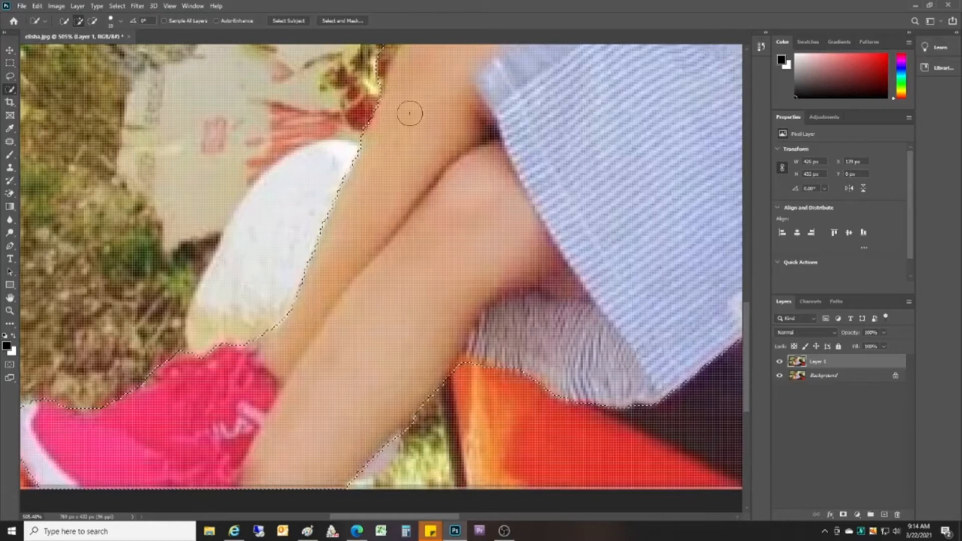
- Subtract the leaves beside the knee and the dark seat patch between the lap and waist from the selection
{"action": "scroll", "coordinate": [418, 113], "scroll_direction": "up", "scroll_amount": 2}
{"action": "scroll", "coordinate": [417, 112], "scroll_direction": "up", "scroll_amount": 2}
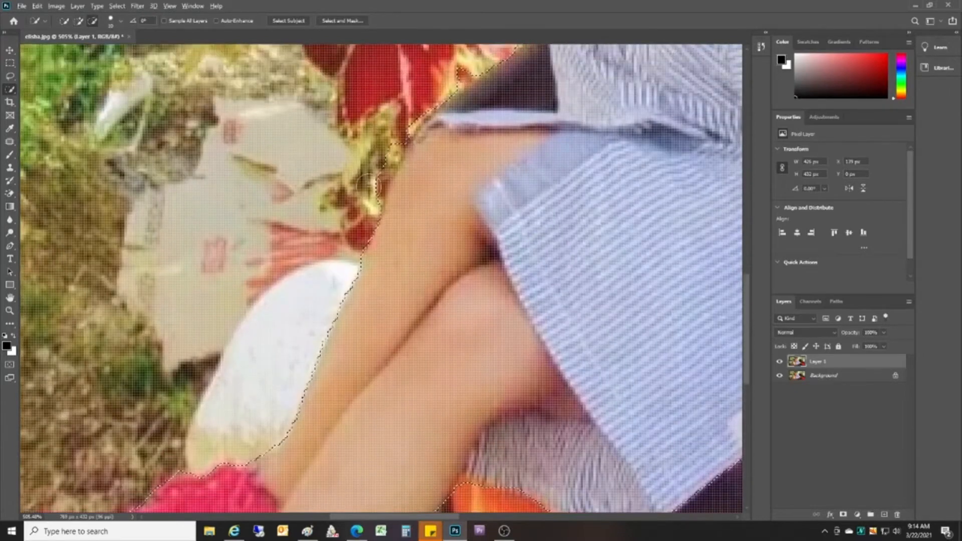
{"action": "left_click_drag", "start_coordinate": [371, 194], "coordinate": [377, 156]}
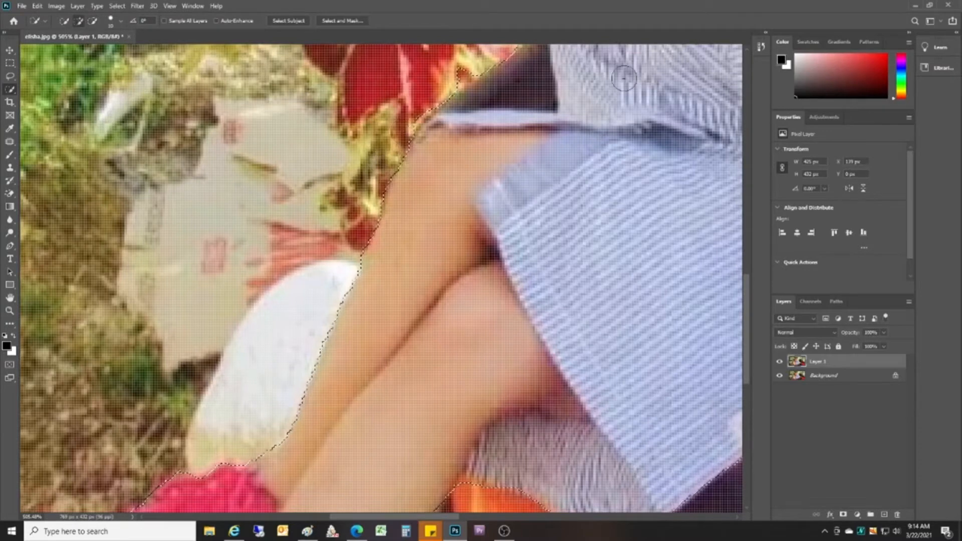
{"action": "scroll", "coordinate": [639, 101], "scroll_direction": "up", "scroll_amount": 2}
{"action": "scroll", "coordinate": [639, 100], "scroll_direction": "up", "scroll_amount": 2}
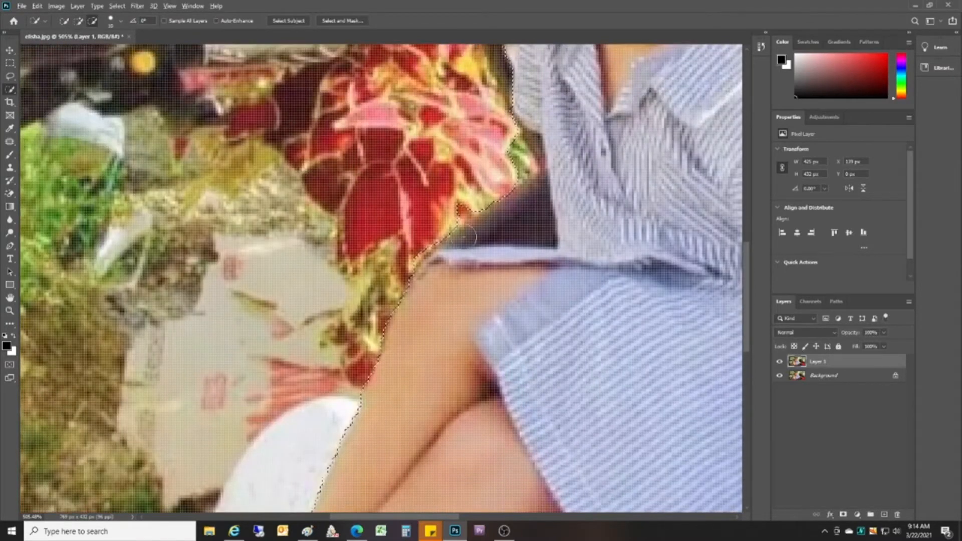
{"action": "mouse_move", "coordinate": [410, 249]}
{"action": "left_mouse_down"}
{"action": "mouse_move", "coordinate": [443, 239]}
{"action": "mouse_move", "coordinate": [466, 217]}
{"action": "mouse_move", "coordinate": [545, 228]}
{"action": "mouse_move", "coordinate": [526, 219]}
{"action": "mouse_move", "coordinate": [543, 234]}
{"action": "mouse_move", "coordinate": [518, 233]}
{"action": "left_mouse_up"}
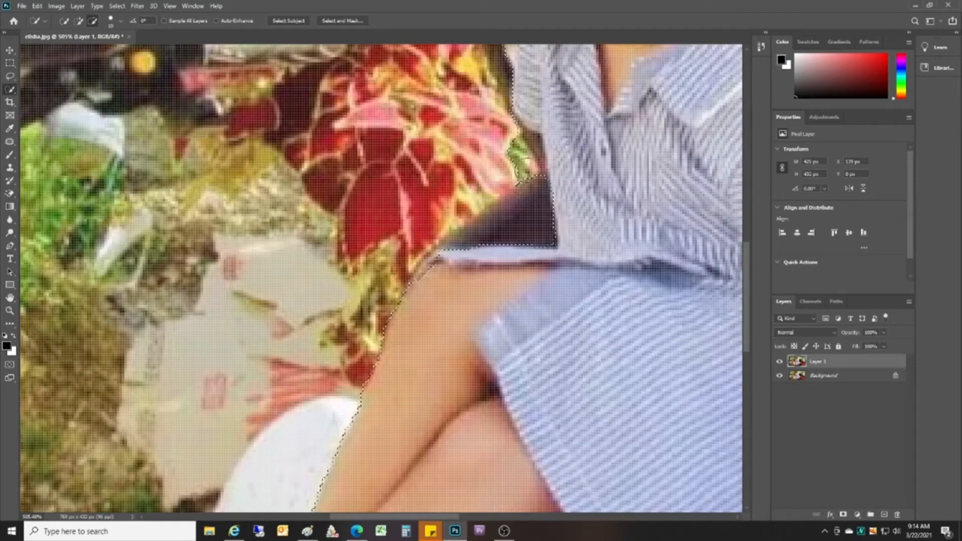
- Subtract the black pole and the plants beside the girl's sleeve and cheek from the selection
{"action": "scroll", "coordinate": [485, 125], "scroll_direction": "up", "scroll_amount": 1}
{"action": "scroll", "coordinate": [486, 126], "scroll_direction": "up", "scroll_amount": 3}
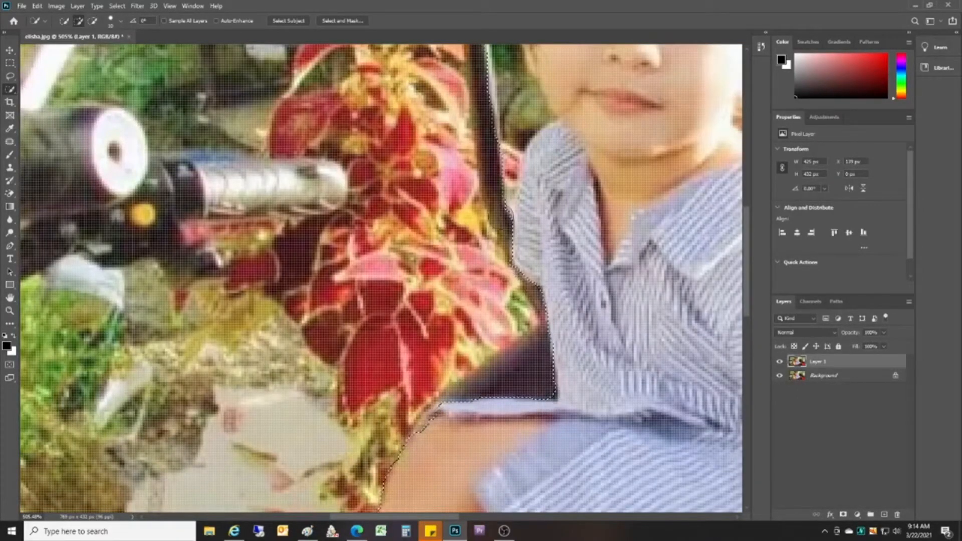
{"action": "scroll", "coordinate": [502, 346], "scroll_direction": "up", "scroll_amount": 3}
{"action": "left_click_drag", "start_coordinate": [501, 346], "coordinate": [498, 316]}
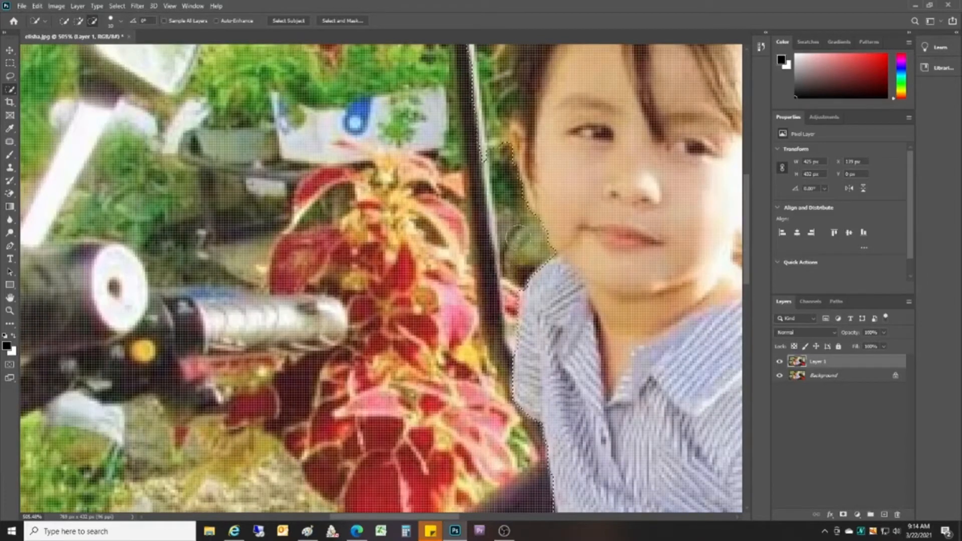
{"action": "scroll", "coordinate": [484, 160], "scroll_direction": "up", "scroll_amount": 2}
{"action": "left_click_drag", "start_coordinate": [494, 215], "coordinate": [539, 400]}
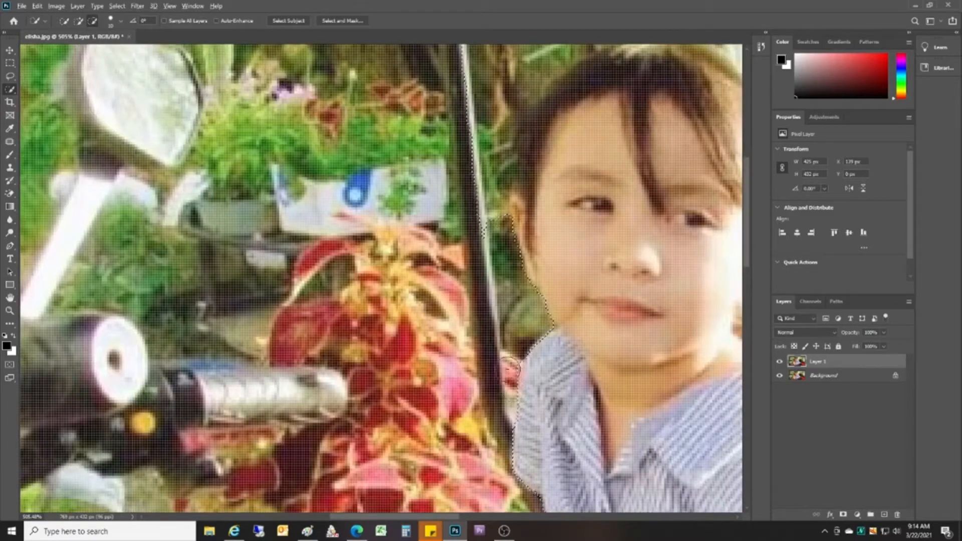
- Subtract the background between the pole and the head, and restore the ear and dark hair edge to the selection
{"action": "scroll", "coordinate": [499, 193], "scroll_direction": "up", "scroll_amount": 2}
{"action": "left_click_drag", "start_coordinate": [498, 290], "coordinate": [492, 233]}
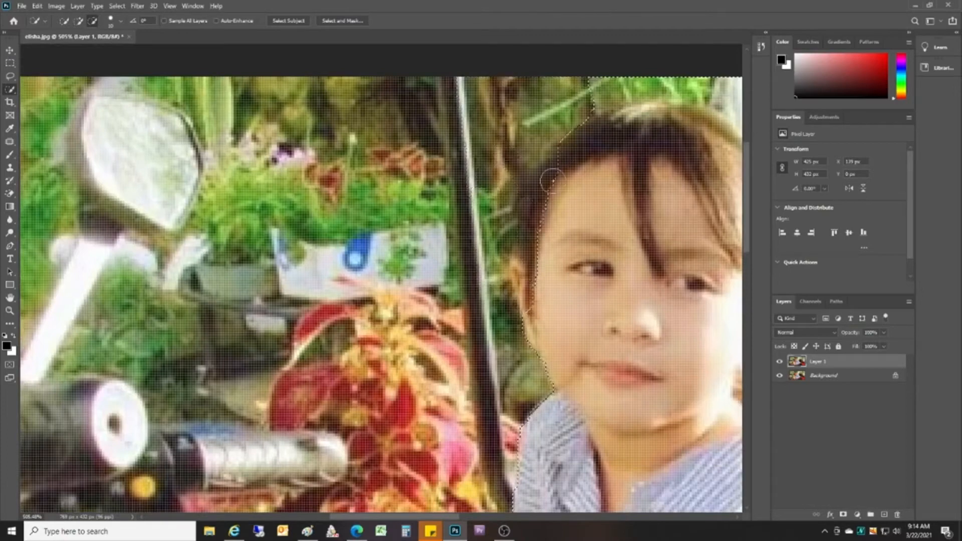
{"action": "scroll", "coordinate": [535, 309], "scroll_direction": "up", "scroll_amount": 3}
{"action": "left_click_drag", "start_coordinate": [535, 301], "coordinate": [536, 291]}
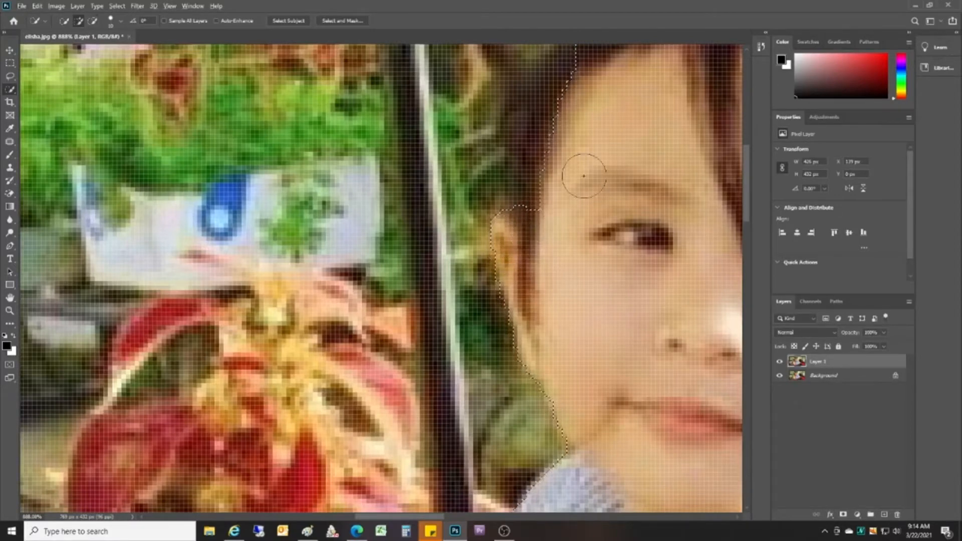
{"action": "scroll", "coordinate": [584, 176], "scroll_direction": "down", "scroll_amount": 3}
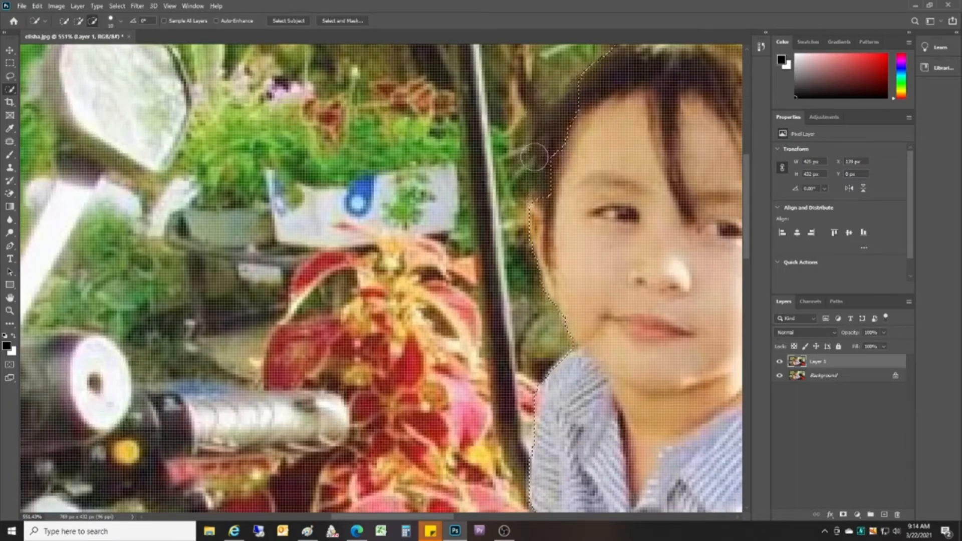
{"action": "left_click_drag", "start_coordinate": [533, 114], "coordinate": [522, 119]}
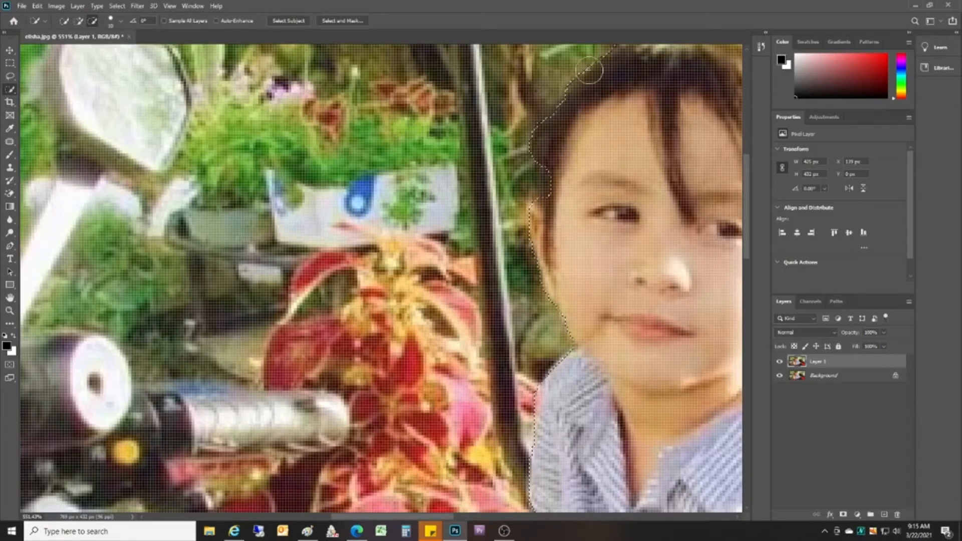
- Subtract the blue and white background between the girl's ear and the seat backrest from the selection
{"action": "scroll", "coordinate": [623, 129], "scroll_direction": "down", "scroll_amount": 8}
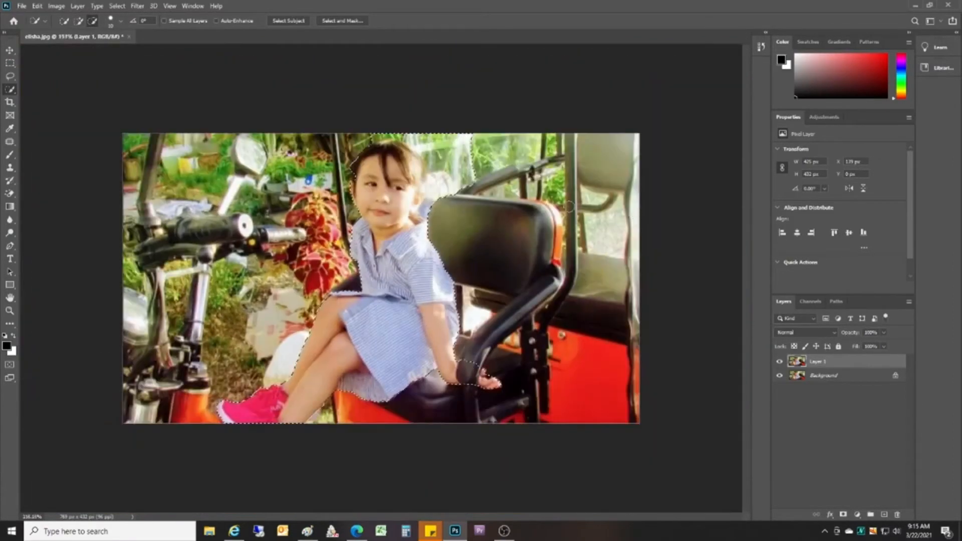
{"action": "scroll", "coordinate": [573, 210], "scroll_direction": "up", "scroll_amount": 4}
{"action": "scroll", "coordinate": [271, 167], "scroll_direction": "up", "scroll_amount": 3}
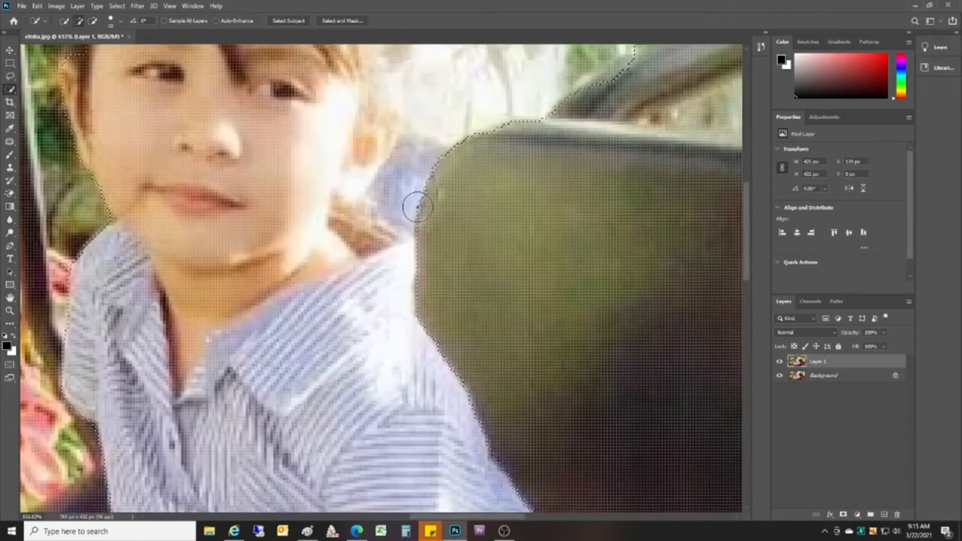
{"action": "mouse_move", "coordinate": [410, 202]}
{"action": "left_mouse_down"}
{"action": "mouse_move", "coordinate": [389, 192]}
{"action": "mouse_move", "coordinate": [417, 226]}
{"action": "left_mouse_up"}
{"action": "scroll", "coordinate": [453, 166], "scroll_direction": "up", "scroll_amount": 3}
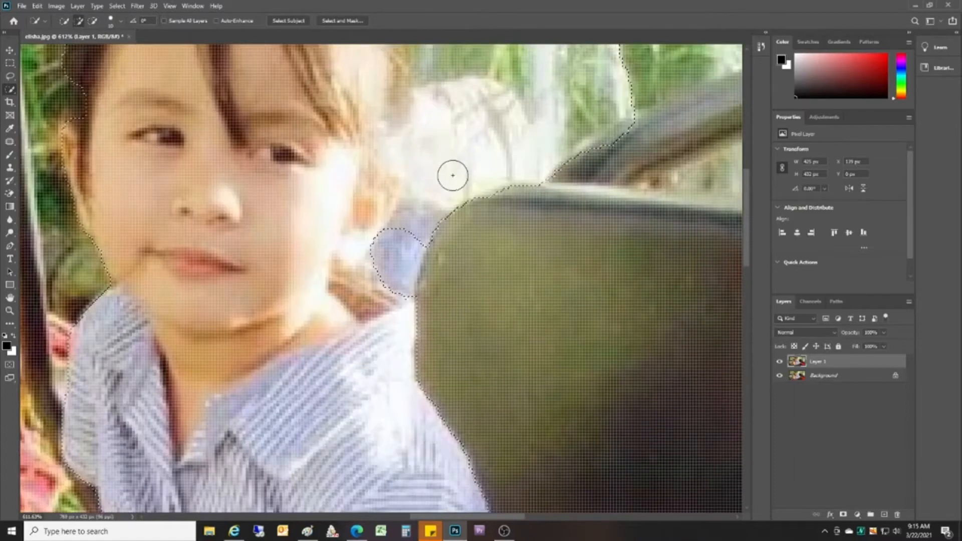
{"action": "mouse_move", "coordinate": [420, 291]}
{"action": "left_mouse_down"}
{"action": "mouse_move", "coordinate": [432, 221]}
{"action": "mouse_move", "coordinate": [378, 241]}
{"action": "mouse_move", "coordinate": [368, 262]}
{"action": "mouse_move", "coordinate": [370, 239]}
{"action": "left_mouse_up"}
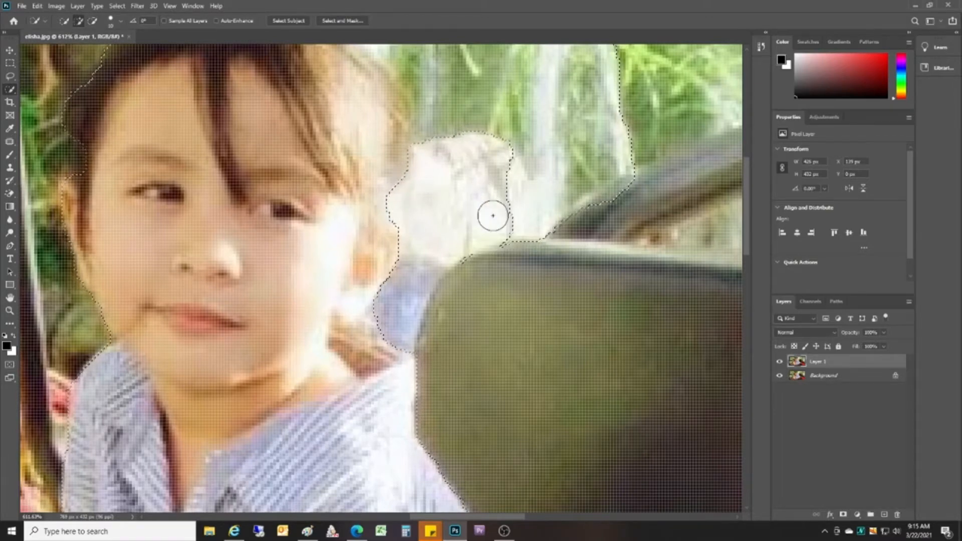
- Subtract the remaining foliage above and behind the head so the selection follows the hair outline
{"action": "mouse_move", "coordinate": [470, 263]}
{"action": "left_mouse_down"}
{"action": "mouse_move", "coordinate": [529, 234]}
{"action": "mouse_move", "coordinate": [547, 183]}
{"action": "mouse_move", "coordinate": [521, 120]}
{"action": "mouse_move", "coordinate": [568, 215]}
{"action": "mouse_move", "coordinate": [625, 142]}
{"action": "mouse_move", "coordinate": [598, 203]}
{"action": "mouse_move", "coordinate": [617, 181]}
{"action": "mouse_move", "coordinate": [593, 111]}
{"action": "mouse_move", "coordinate": [518, 97]}
{"action": "mouse_move", "coordinate": [423, 133]}
{"action": "left_mouse_up"}
{"action": "scroll", "coordinate": [190, 71], "scroll_direction": "up", "scroll_amount": 5}
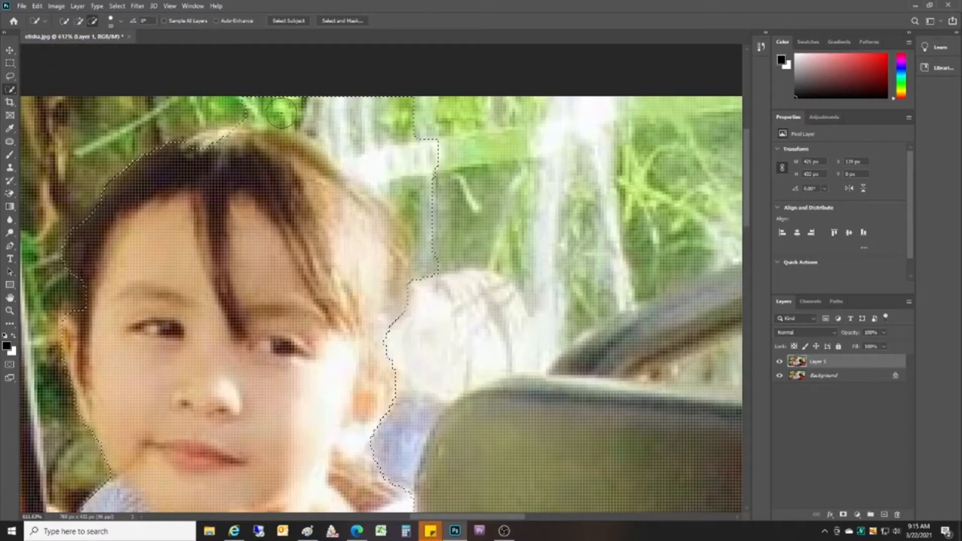
{"action": "left_click_drag", "start_coordinate": [336, 133], "coordinate": [411, 157]}
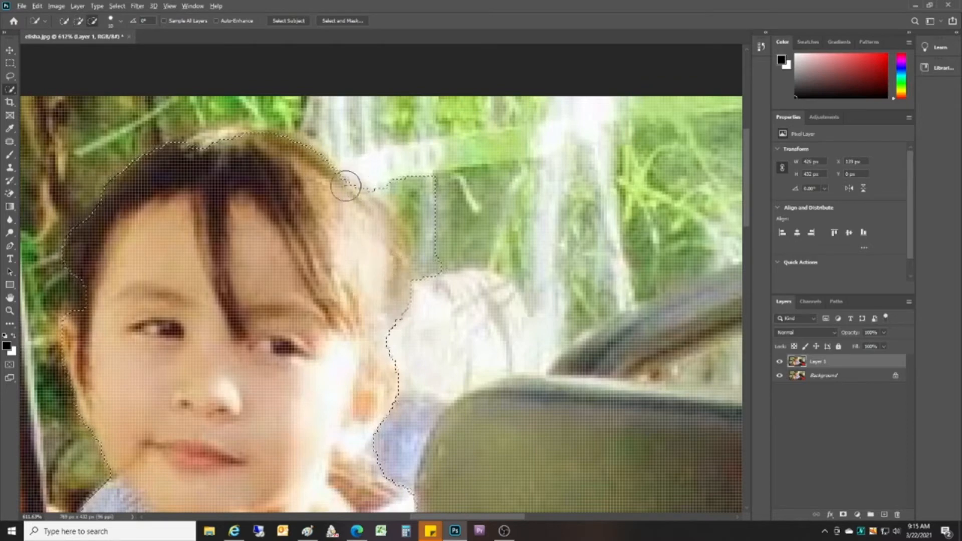
{"action": "key", "text": "alt"}
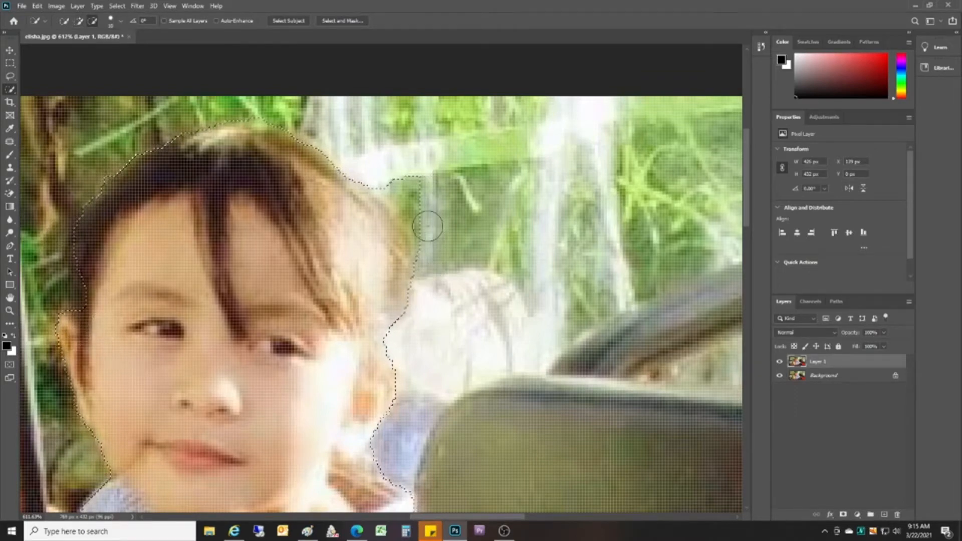
{"action": "left_click_drag", "start_coordinate": [377, 217], "coordinate": [391, 241]}
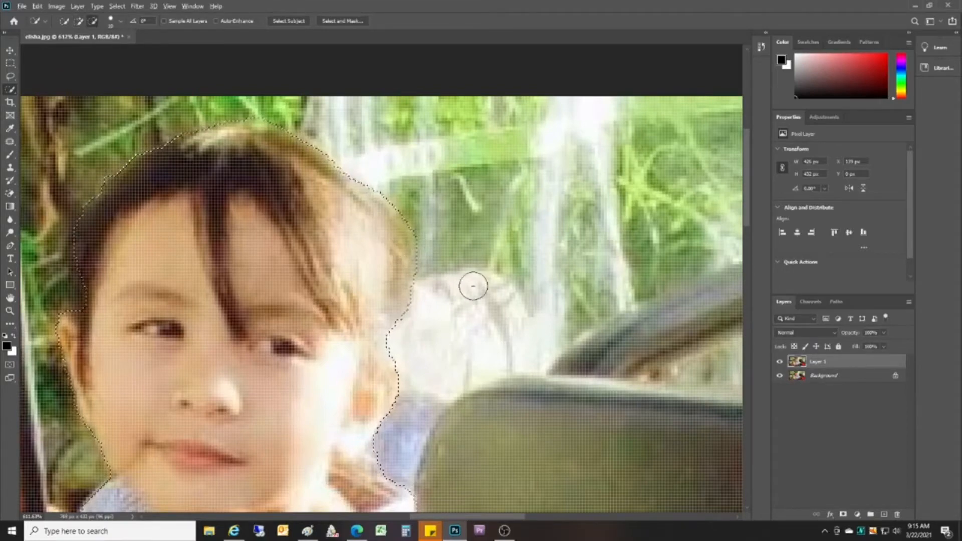
{"action": "scroll", "coordinate": [468, 281], "scroll_direction": "down", "scroll_amount": 2}
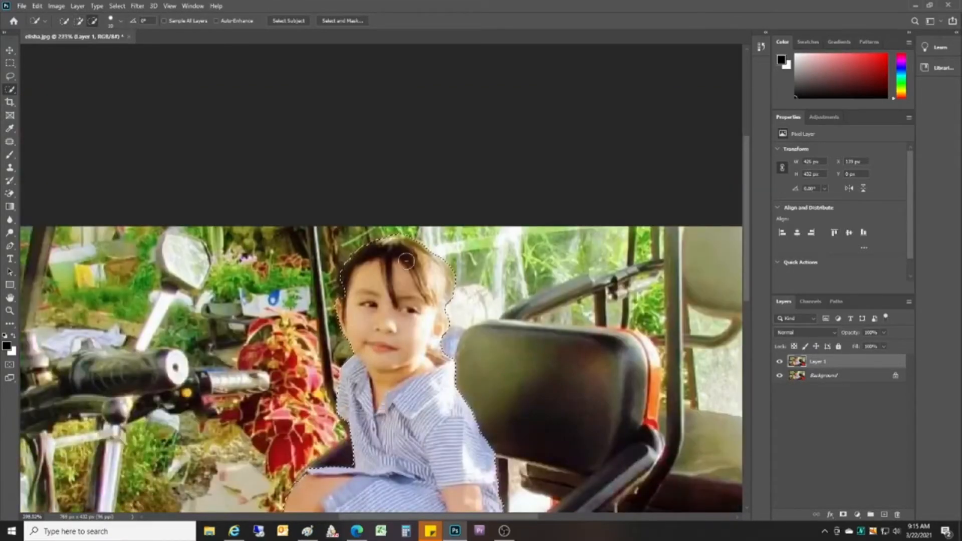
- Subtract the bright background patch below the ear on the seat-backrest side from the selection
{"action": "scroll", "coordinate": [407, 261], "scroll_direction": "up", "scroll_amount": 3}
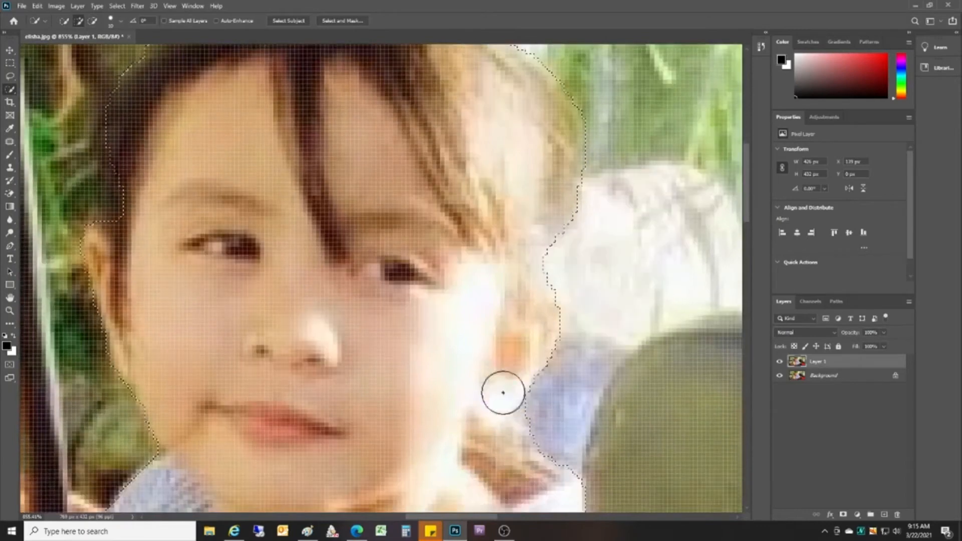
{"action": "mouse_move", "coordinate": [533, 404]}
{"action": "left_mouse_down"}
{"action": "mouse_move", "coordinate": [542, 400]}
{"action": "mouse_move", "coordinate": [528, 400]}
{"action": "mouse_move", "coordinate": [548, 414]}
{"action": "left_mouse_up"}
{"action": "scroll", "coordinate": [576, 441], "scroll_direction": "down", "scroll_amount": 5}
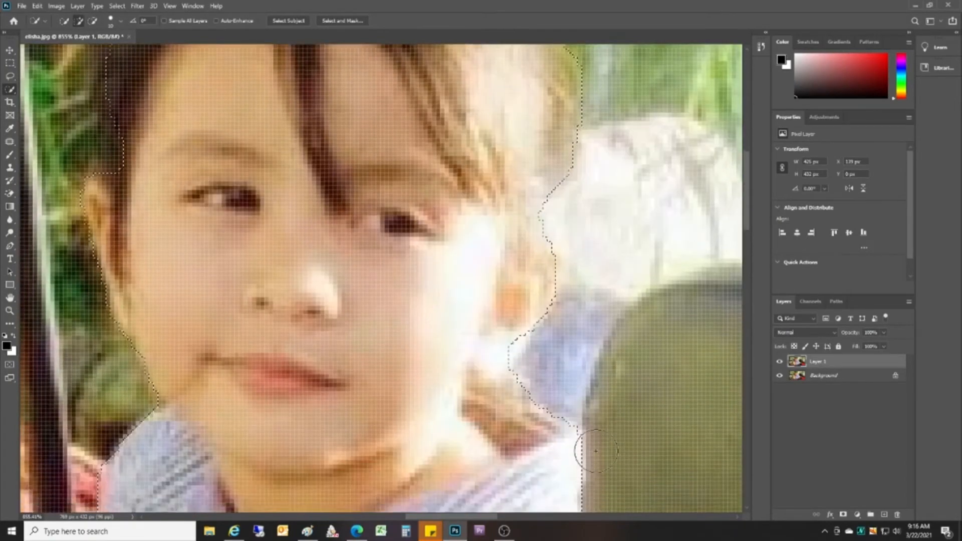
{"action": "scroll", "coordinate": [542, 453], "scroll_direction": "down", "scroll_amount": 2}
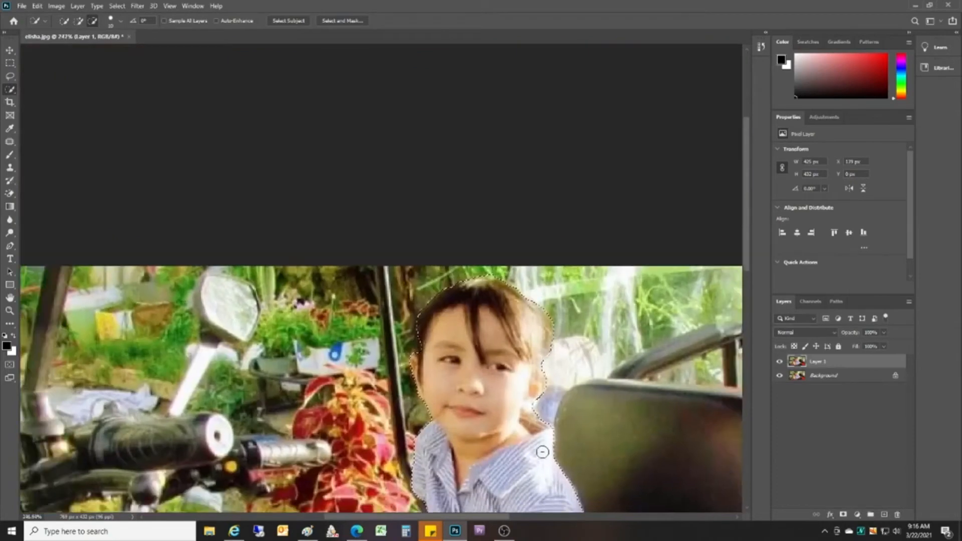
- Add the dark hair above the ear on the pole side to the selection and check the outline around the head
{"action": "scroll", "coordinate": [397, 382], "scroll_direction": "up", "scroll_amount": 3}
{"action": "mouse_move", "coordinate": [455, 309]}
{"action": "left_mouse_down"}
{"action": "mouse_move", "coordinate": [446, 305]}
{"action": "mouse_move", "coordinate": [450, 271]}
{"action": "left_mouse_up"}
{"action": "scroll", "coordinate": [449, 271], "scroll_direction": "down", "scroll_amount": 3}
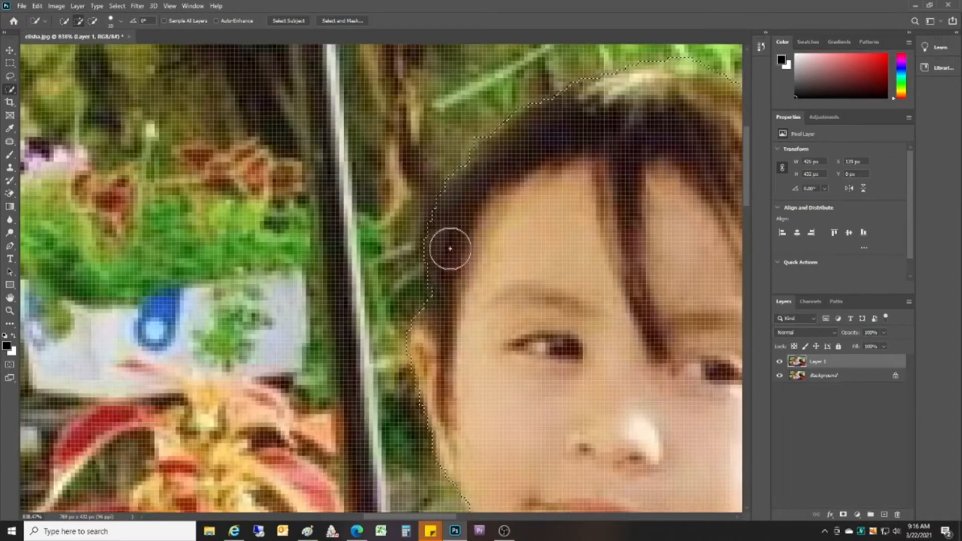
{"action": "scroll", "coordinate": [461, 338], "scroll_direction": "down", "scroll_amount": 2}
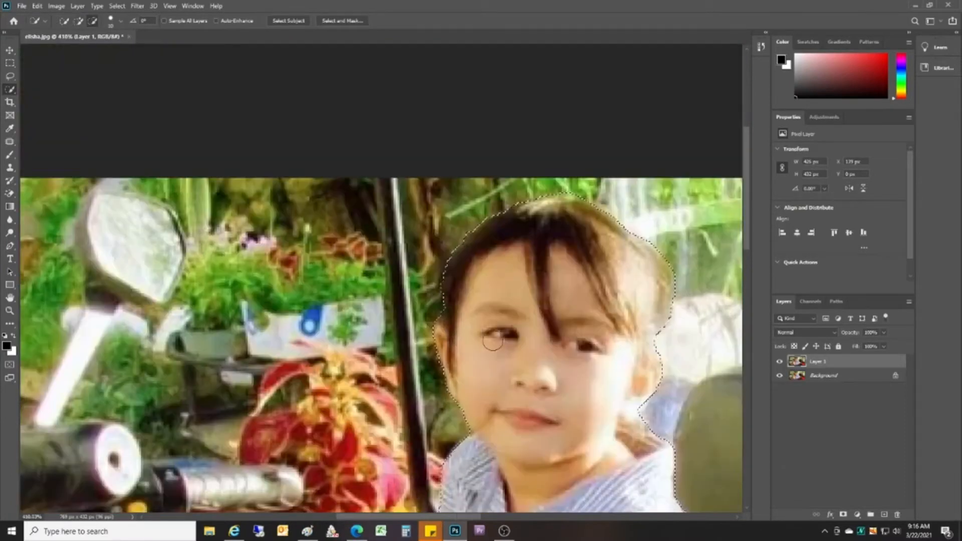
{"action": "key", "text": "alt"}
{"action": "scroll", "coordinate": [680, 260], "scroll_direction": "up", "scroll_amount": 3}
{"action": "key", "text": "alt"}
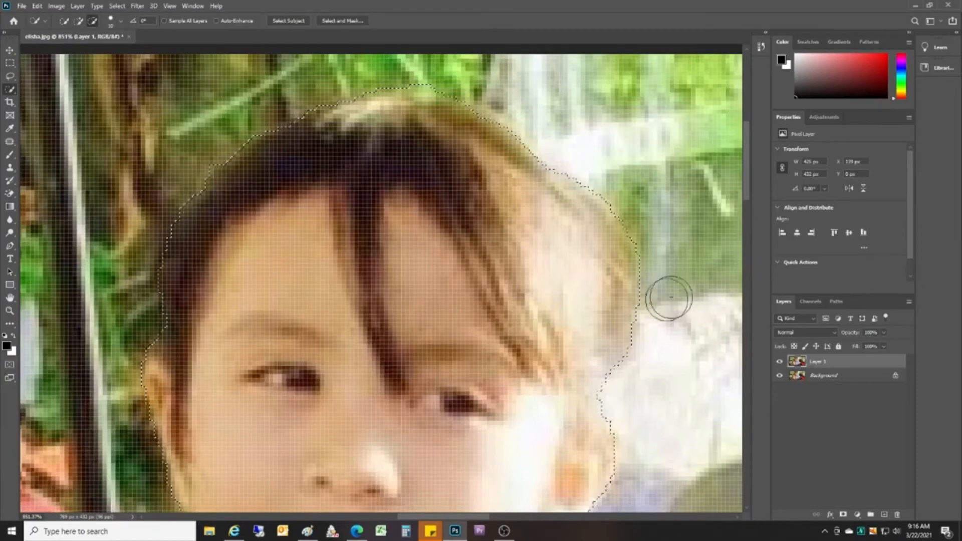
{"action": "scroll", "coordinate": [451, 436], "scroll_direction": "down", "scroll_amount": 6}
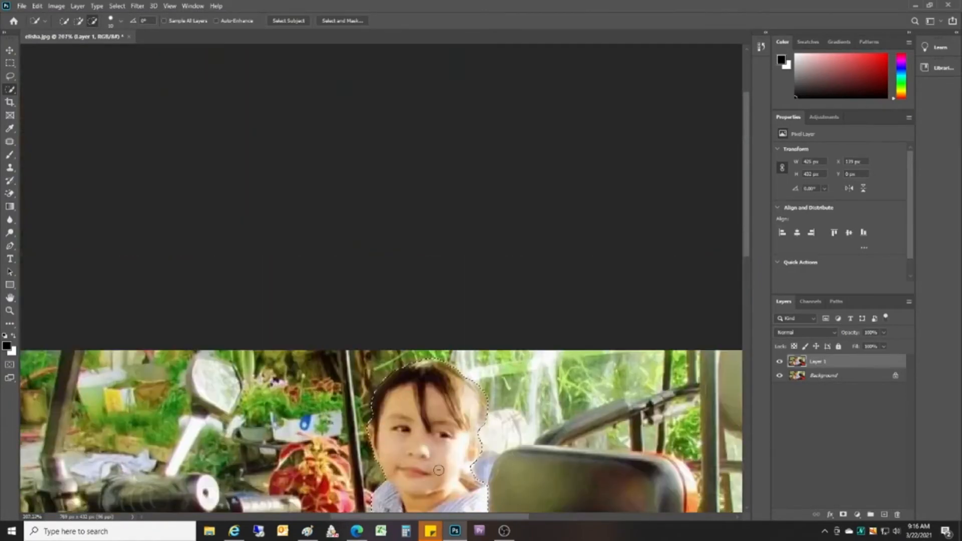
- Refine the selection along the outer edge and underside of the ear nearest the seat backrest
{"action": "scroll", "coordinate": [502, 453], "scroll_direction": "up", "scroll_amount": 6}
{"action": "mouse_move", "coordinate": [518, 455]}
{"action": "left_mouse_down"}
{"action": "mouse_move", "coordinate": [501, 413]}
{"action": "mouse_move", "coordinate": [533, 423]}
{"action": "mouse_move", "coordinate": [518, 428]}
{"action": "left_mouse_up"}
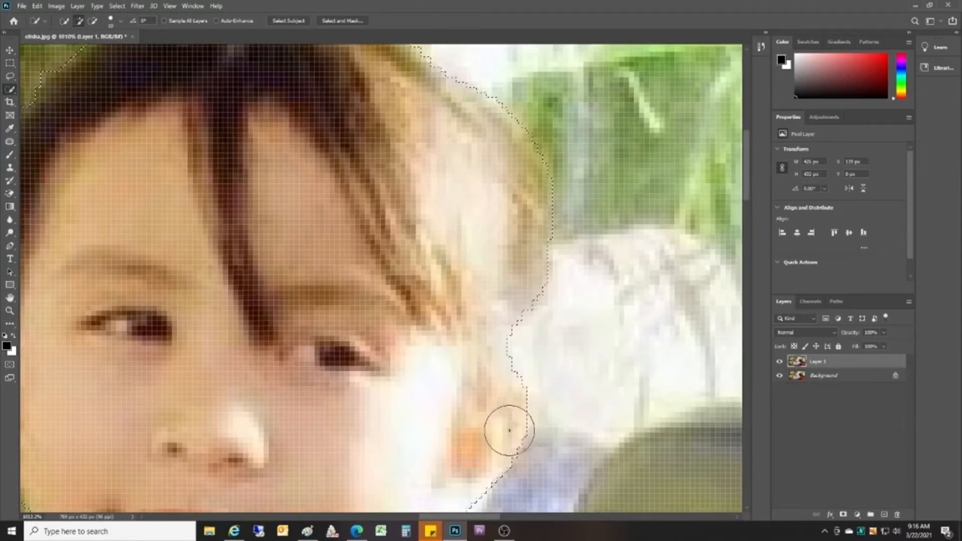
{"action": "scroll", "coordinate": [572, 461], "scroll_direction": "down", "scroll_amount": 7}
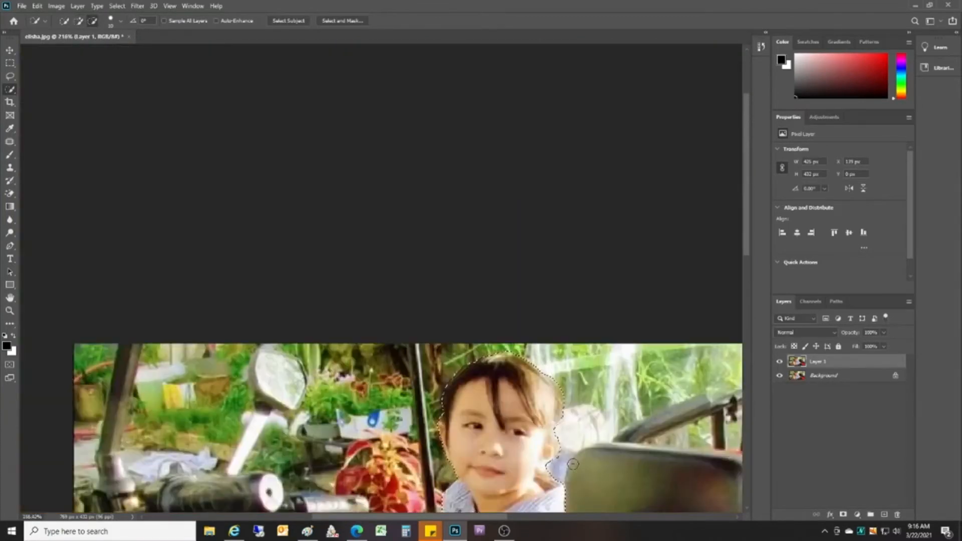
{"action": "scroll", "coordinate": [551, 471], "scroll_direction": "up", "scroll_amount": 6}
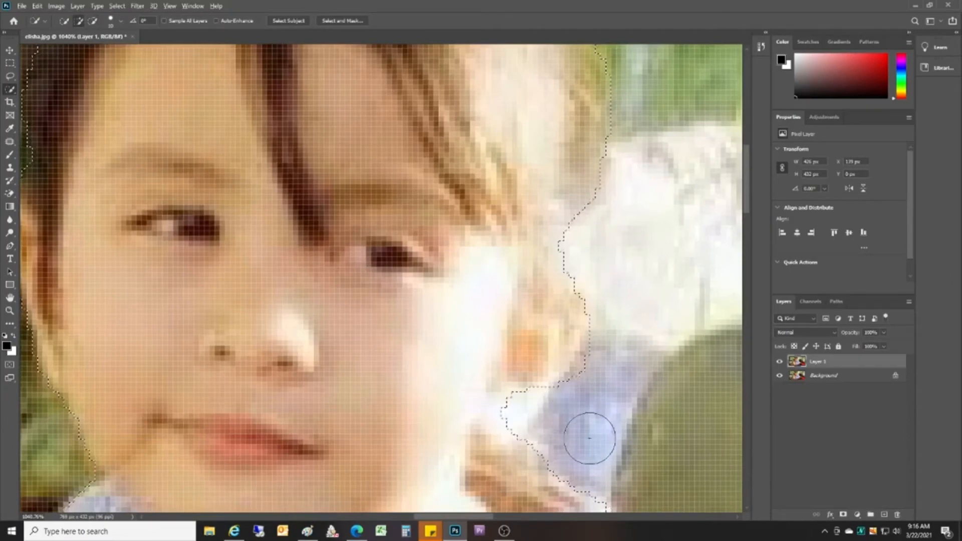
{"action": "scroll", "coordinate": [586, 440], "scroll_direction": "down", "scroll_amount": 6}
{"action": "scroll", "coordinate": [577, 445], "scroll_direction": "down", "scroll_amount": 3}
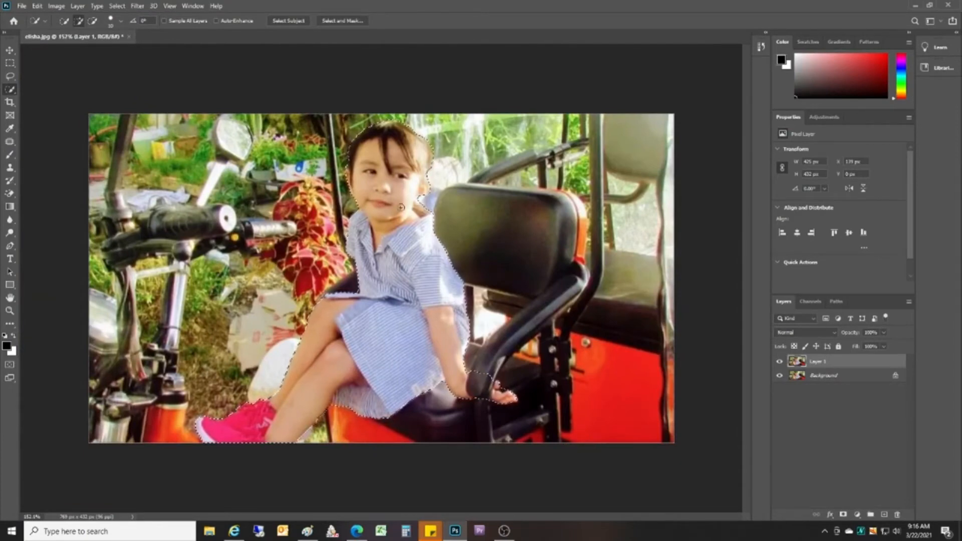
- Output the girl's selection from Select and Mask as a New Layer with Layer Mask
{"action": "left_click", "coordinate": [343, 20]}
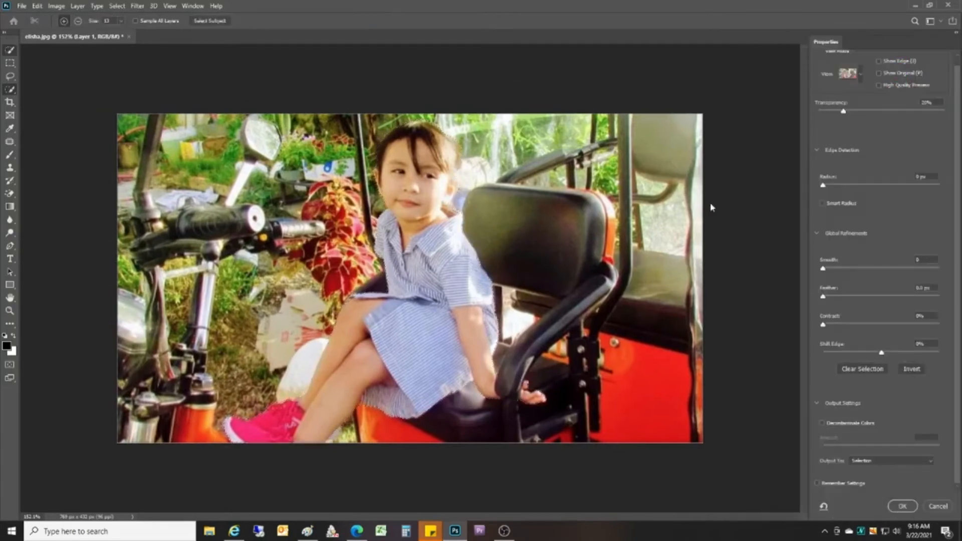
{"action": "left_click", "coordinate": [920, 463]}
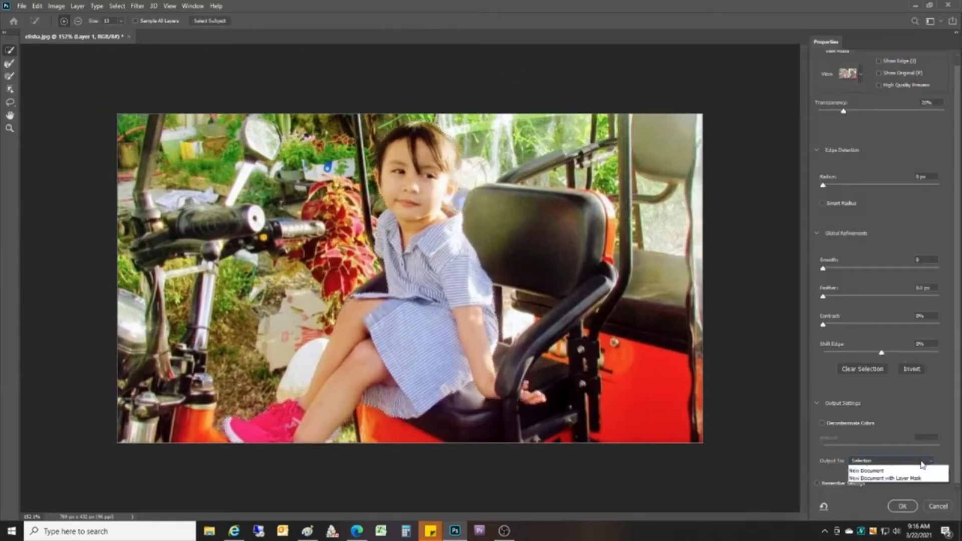
{"action": "left_click", "coordinate": [924, 493]}
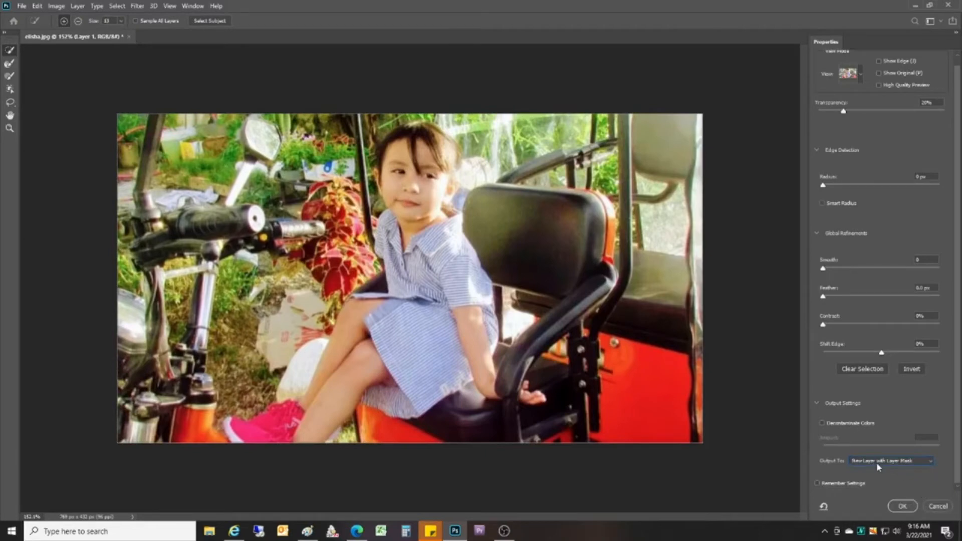
{"action": "left_click", "coordinate": [904, 507]}
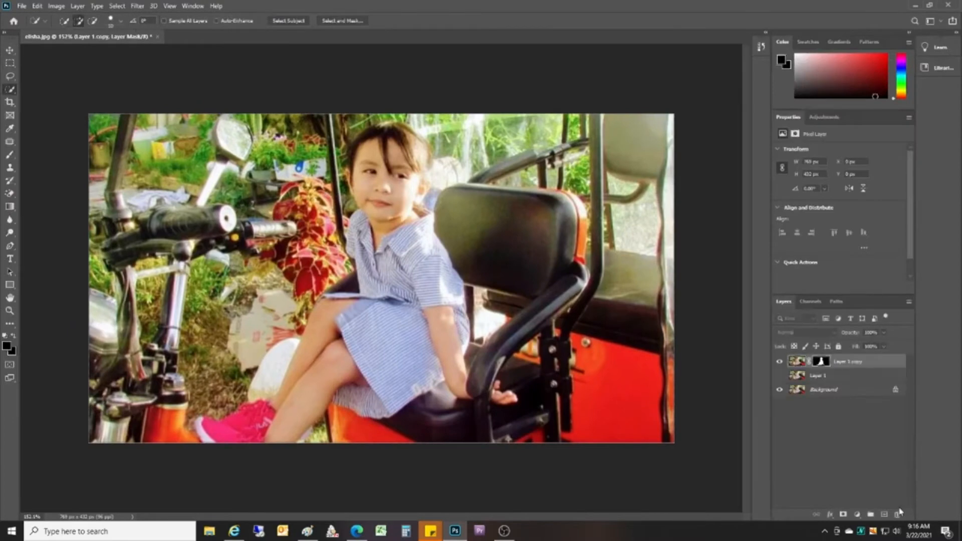
- Leave only Layer 1 visible and active, and draw a loose Lasso selection around the whole girl, including her shoes and hand
{"action": "left_click", "coordinate": [788, 365]}
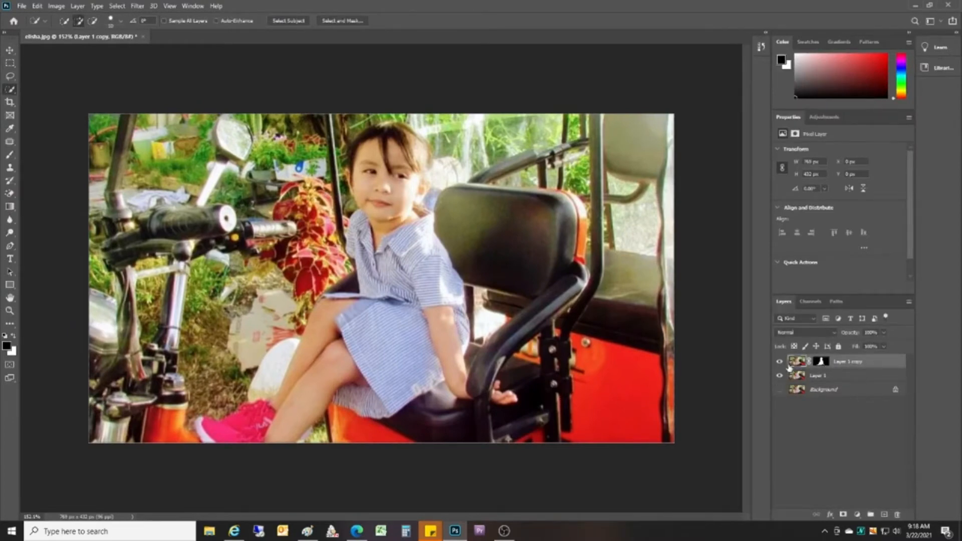
{"action": "left_click", "coordinate": [797, 377]}
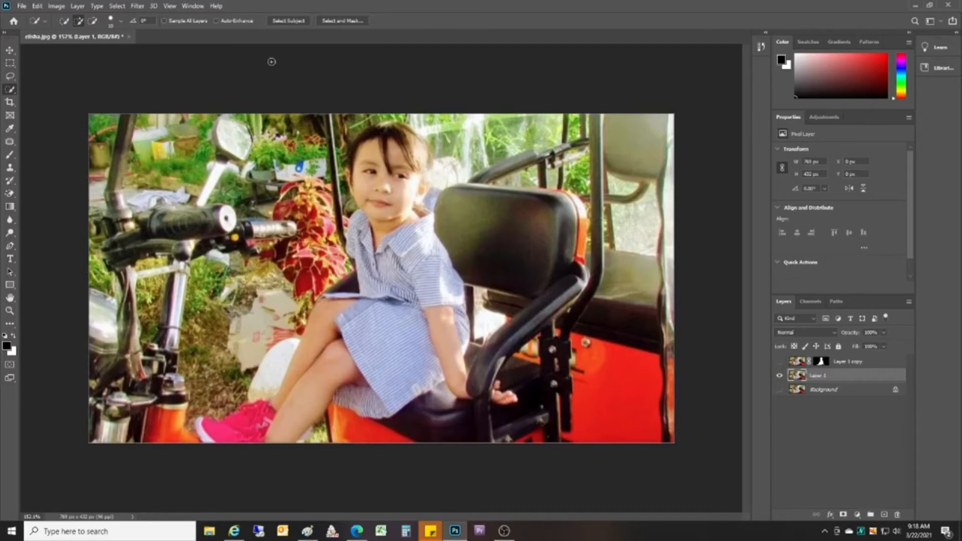
{"action": "left_click", "coordinate": [10, 77]}
{"action": "scroll", "coordinate": [164, 331], "scroll_direction": "up", "scroll_amount": 2}
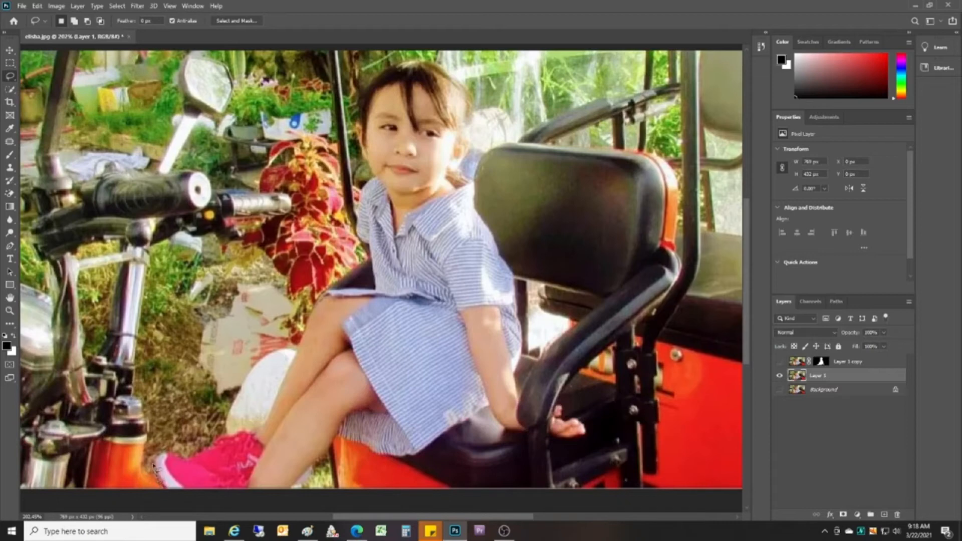
{"action": "mouse_move", "coordinate": [159, 454]}
{"action": "left_mouse_down"}
{"action": "mouse_move", "coordinate": [197, 456]}
{"action": "mouse_move", "coordinate": [259, 421]}
{"action": "left_mouse_up"}
{"action": "left_click_drag", "start_coordinate": [264, 404], "coordinate": [292, 353]}
{"action": "mouse_move", "coordinate": [311, 296]}
{"action": "left_mouse_down"}
{"action": "mouse_move", "coordinate": [321, 281]}
{"action": "mouse_move", "coordinate": [369, 280]}
{"action": "mouse_move", "coordinate": [366, 263]}
{"action": "left_mouse_up"}
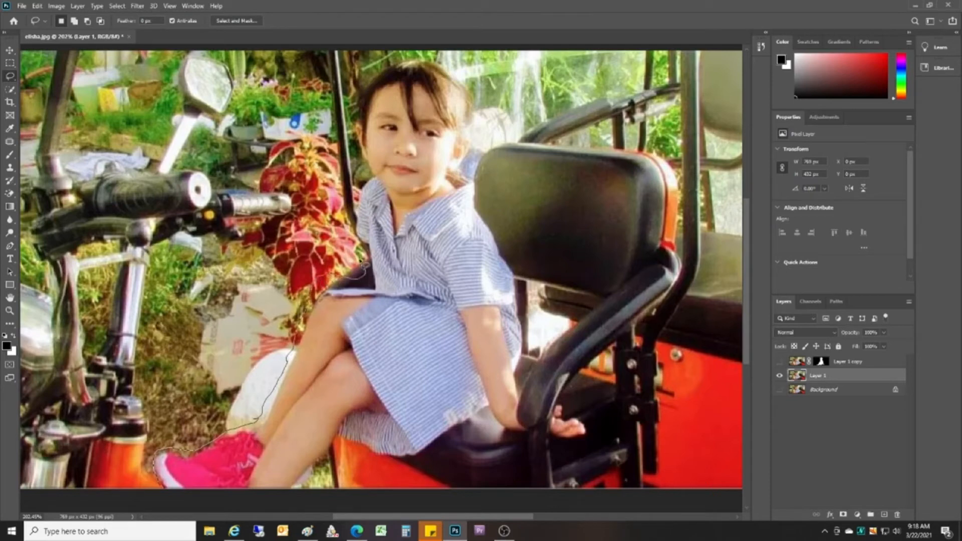
{"action": "mouse_move", "coordinate": [352, 235]}
{"action": "left_mouse_down"}
{"action": "mouse_move", "coordinate": [361, 184]}
{"action": "mouse_move", "coordinate": [350, 139]}
{"action": "mouse_move", "coordinate": [353, 94]}
{"action": "mouse_move", "coordinate": [374, 63]}
{"action": "mouse_move", "coordinate": [446, 59]}
{"action": "mouse_move", "coordinate": [474, 73]}
{"action": "mouse_move", "coordinate": [475, 176]}
{"action": "mouse_move", "coordinate": [524, 281]}
{"action": "mouse_move", "coordinate": [533, 325]}
{"action": "mouse_move", "coordinate": [519, 391]}
{"action": "mouse_move", "coordinate": [577, 405]}
{"action": "mouse_move", "coordinate": [594, 440]}
{"action": "mouse_move", "coordinate": [520, 446]}
{"action": "mouse_move", "coordinate": [489, 432]}
{"action": "mouse_move", "coordinate": [413, 462]}
{"action": "mouse_move", "coordinate": [336, 457]}
{"action": "mouse_move", "coordinate": [302, 494]}
{"action": "mouse_move", "coordinate": [168, 496]}
{"action": "left_mouse_up"}
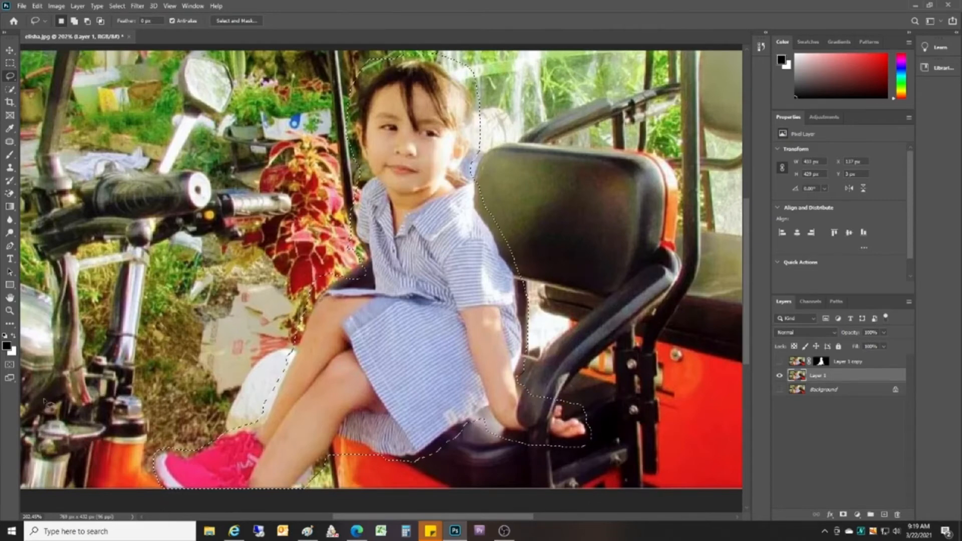
- Fill the lassoed girl on Layer 1 with Content-Aware at 100% opacity and Normal mode, and deselect
{"action": "left_click", "coordinate": [120, 7]}
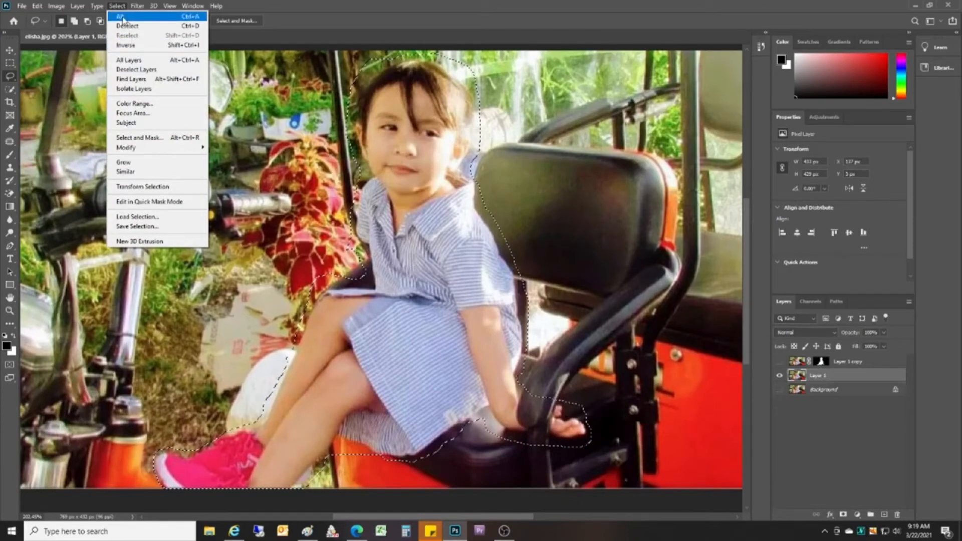
{"action": "left_click", "coordinate": [37, 6]}
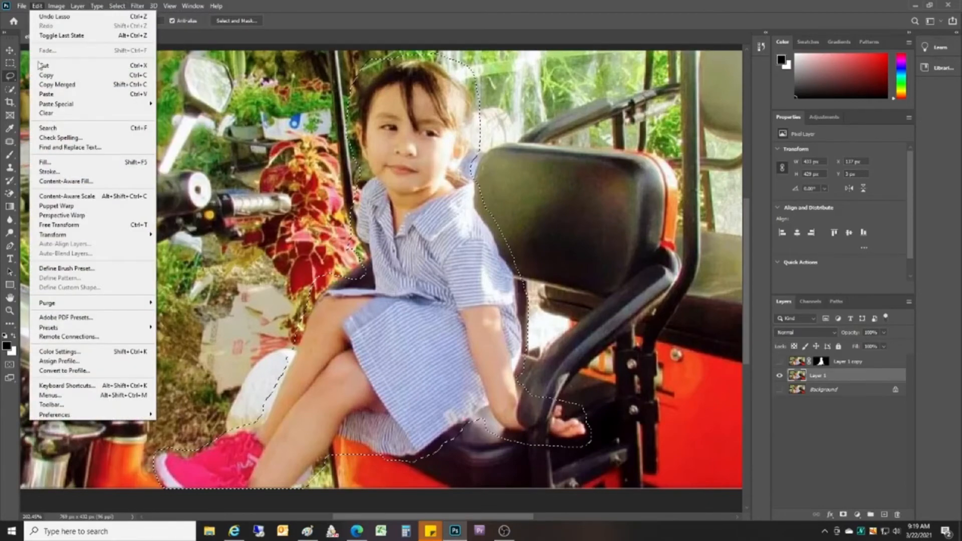
{"action": "left_click", "coordinate": [45, 162]}
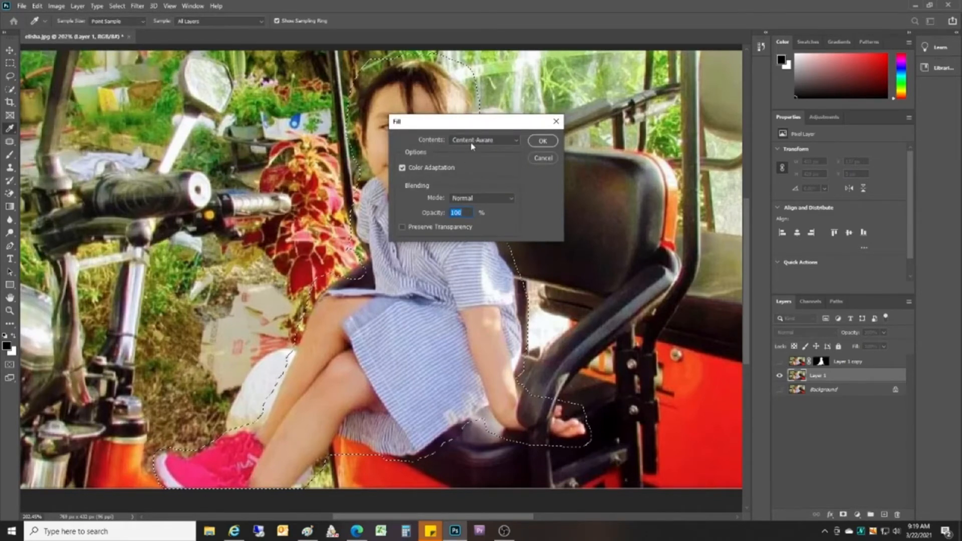
{"action": "left_click", "coordinate": [544, 142]}
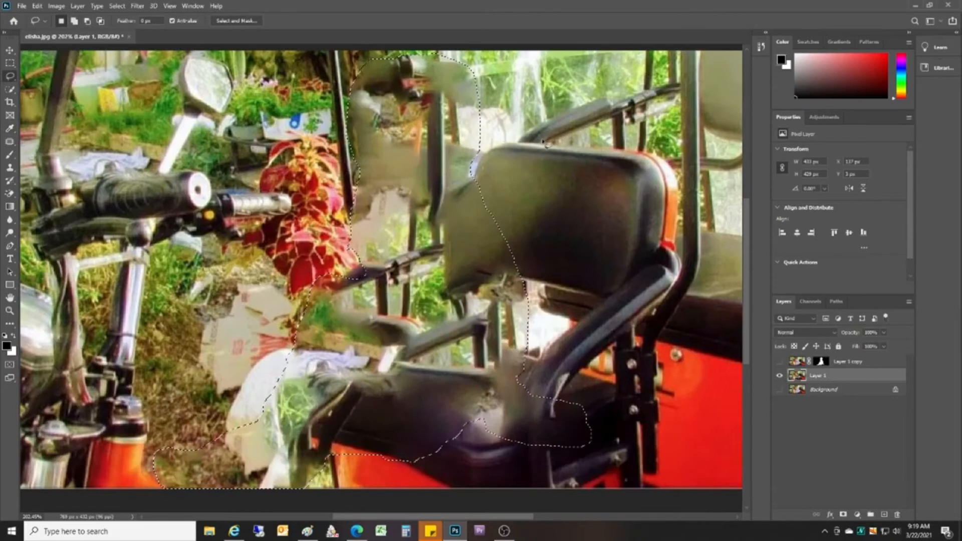
{"action": "key", "text": "ctrl+d"}
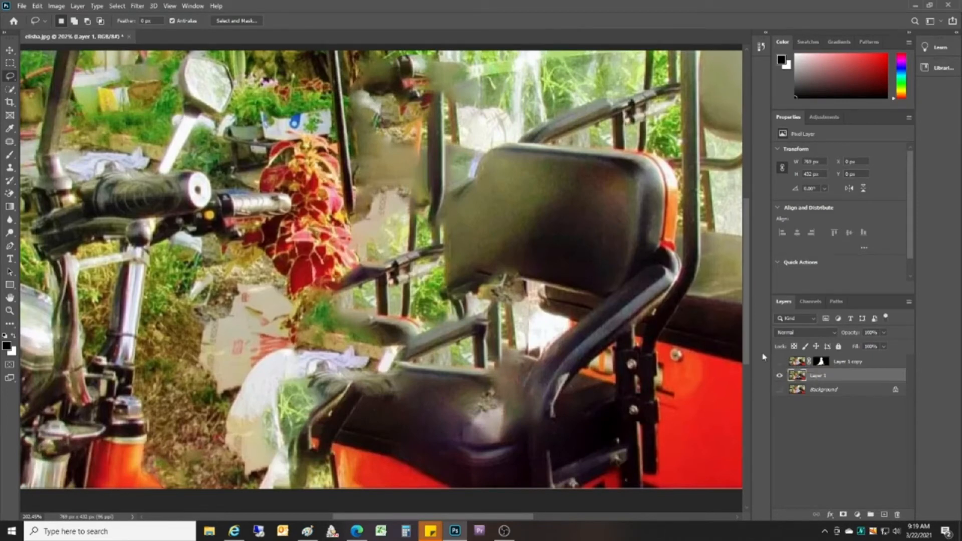
- Apply a Lens Blur with a hexagon iris and a radius of about 12 to Layer 1, lowering the specular highlight threshold
{"action": "left_click", "coordinate": [138, 6]}
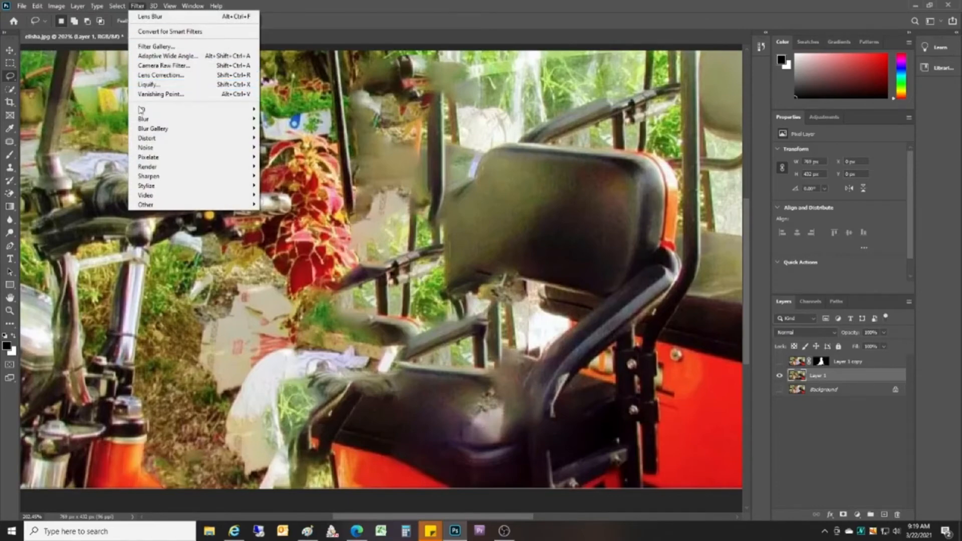
{"action": "mouse_move", "coordinate": [143, 120]}
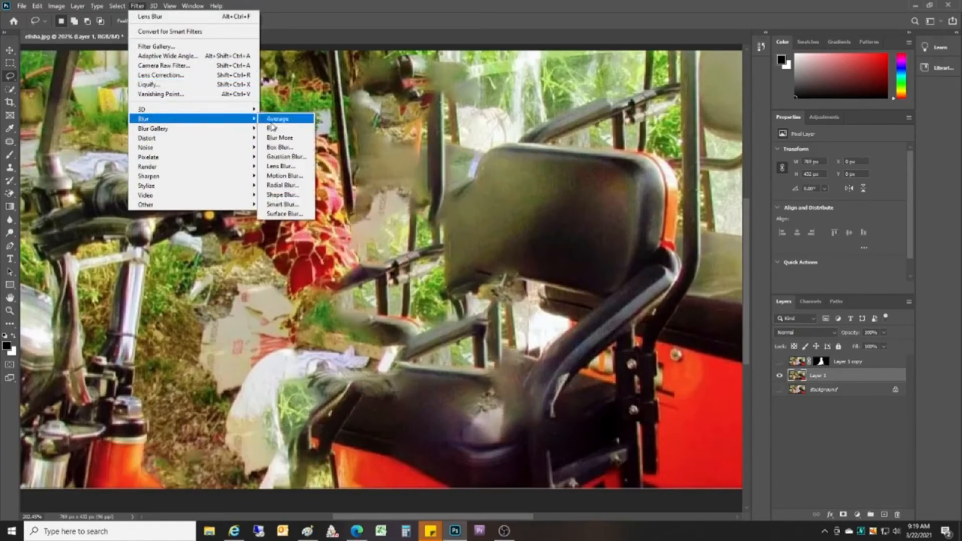
{"action": "left_click", "coordinate": [302, 169]}
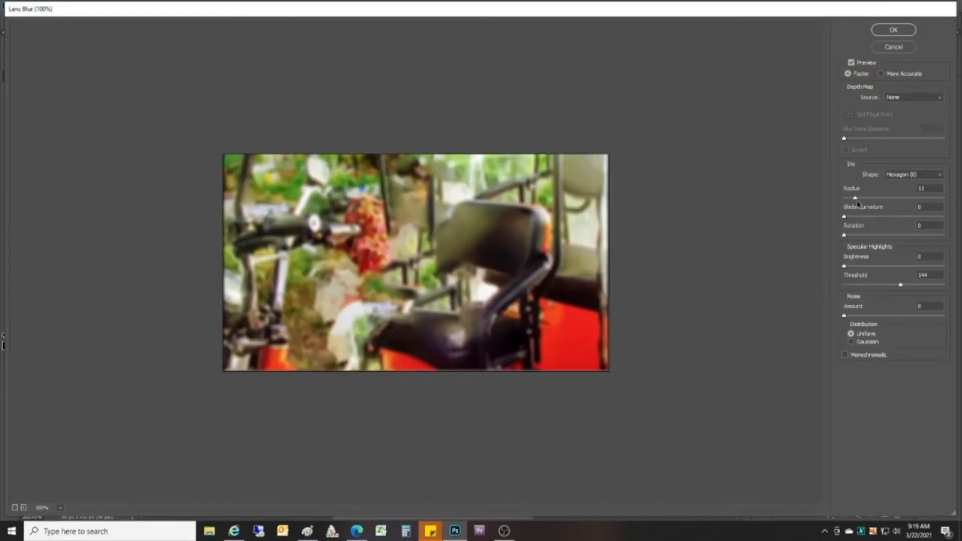
{"action": "left_click_drag", "start_coordinate": [855, 198], "coordinate": [861, 200]}
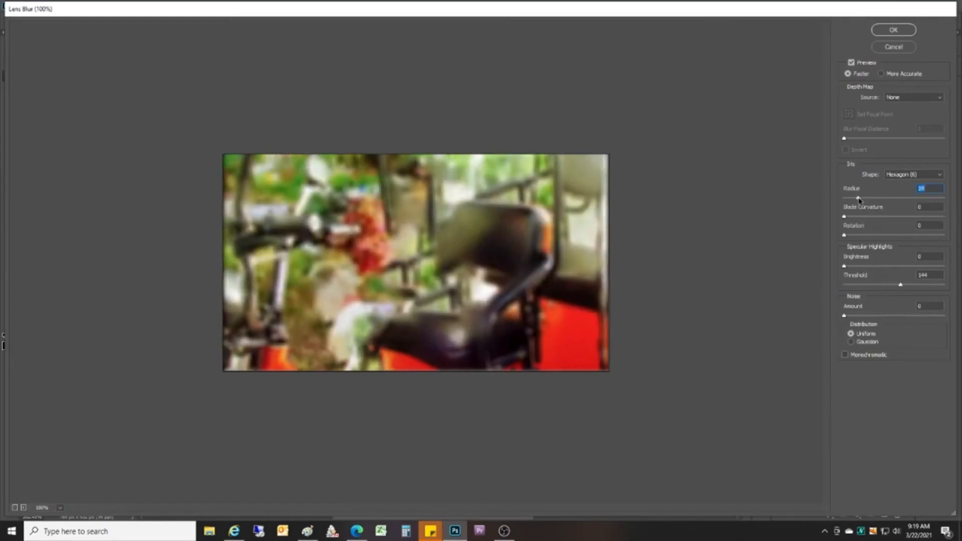
{"action": "left_click", "coordinate": [913, 174]}
{"action": "left_click", "coordinate": [914, 175]}
{"action": "mouse_move", "coordinate": [859, 199]}
{"action": "left_mouse_down"}
{"action": "mouse_move", "coordinate": [850, 203]}
{"action": "mouse_move", "coordinate": [858, 200]}
{"action": "left_mouse_up"}
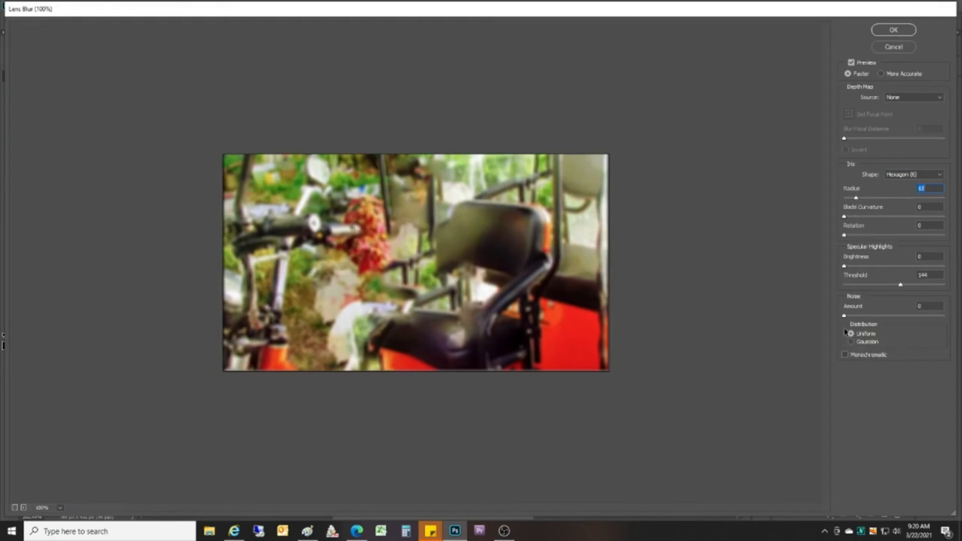
{"action": "left_click_drag", "start_coordinate": [904, 289], "coordinate": [892, 287]}
{"action": "left_click", "coordinate": [894, 32]}
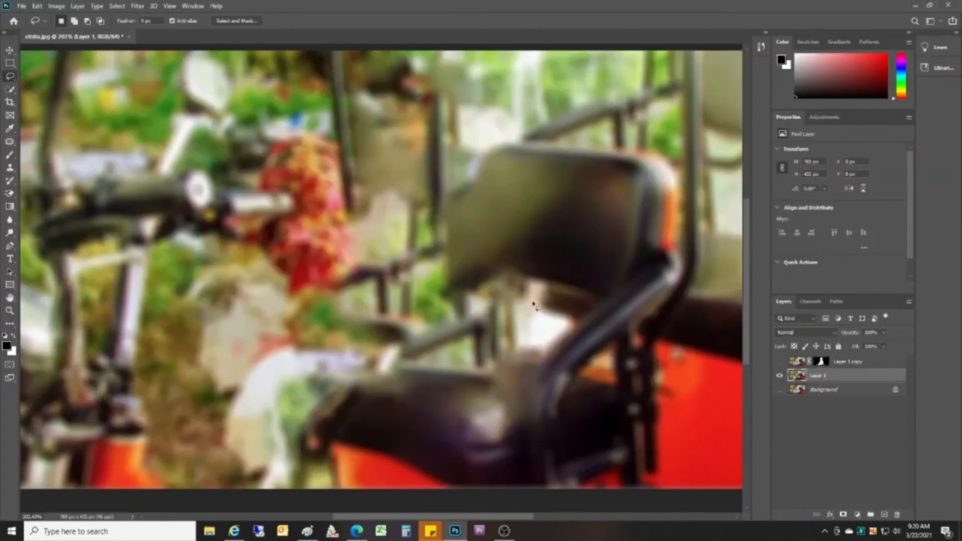
- Show Layer 1 copy and the Background layer again so the masked girl appears over the blurred scene
{"action": "scroll", "coordinate": [439, 321], "scroll_direction": "down", "scroll_amount": 3}
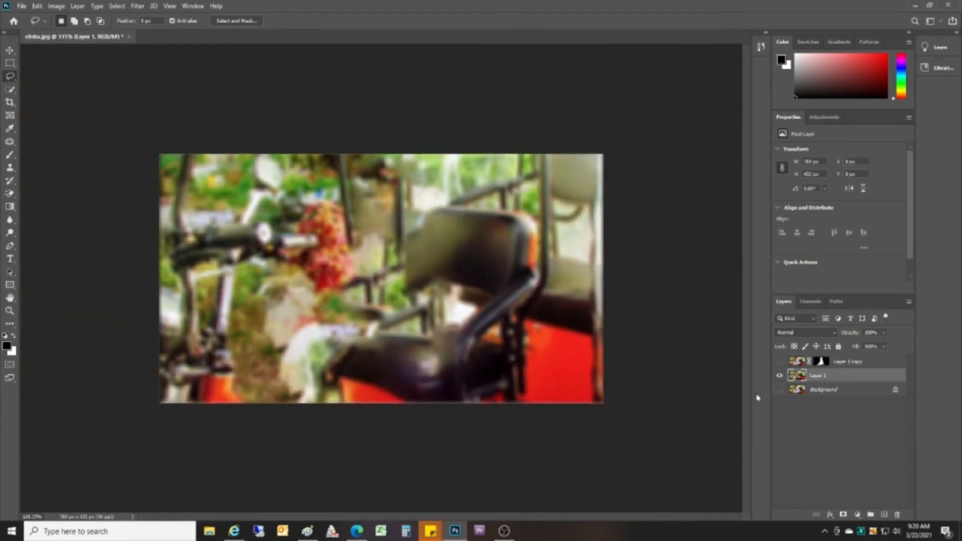
{"action": "left_click", "coordinate": [780, 362]}
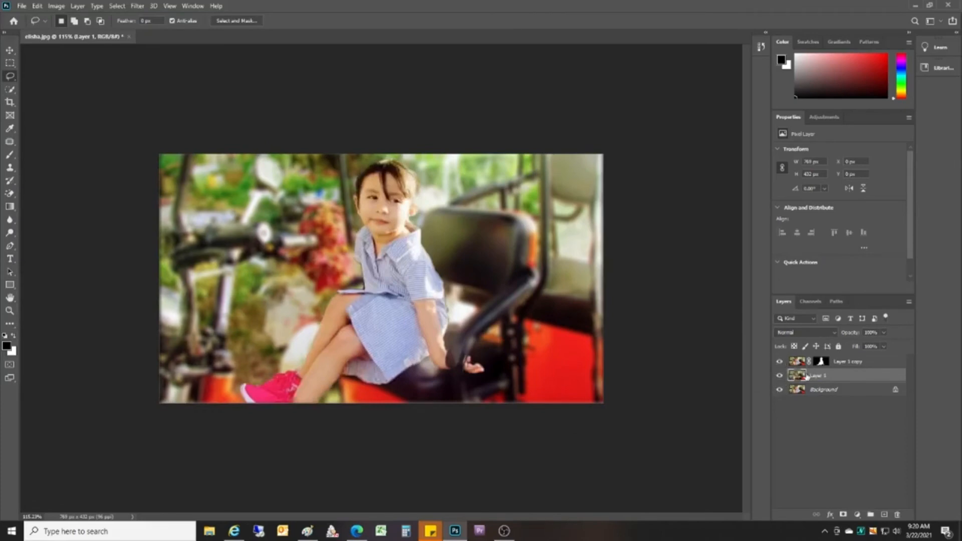
- Add a Channel Mixer adjustment layer with the default preset above Layer 1 copy
{"action": "left_click", "coordinate": [799, 366]}
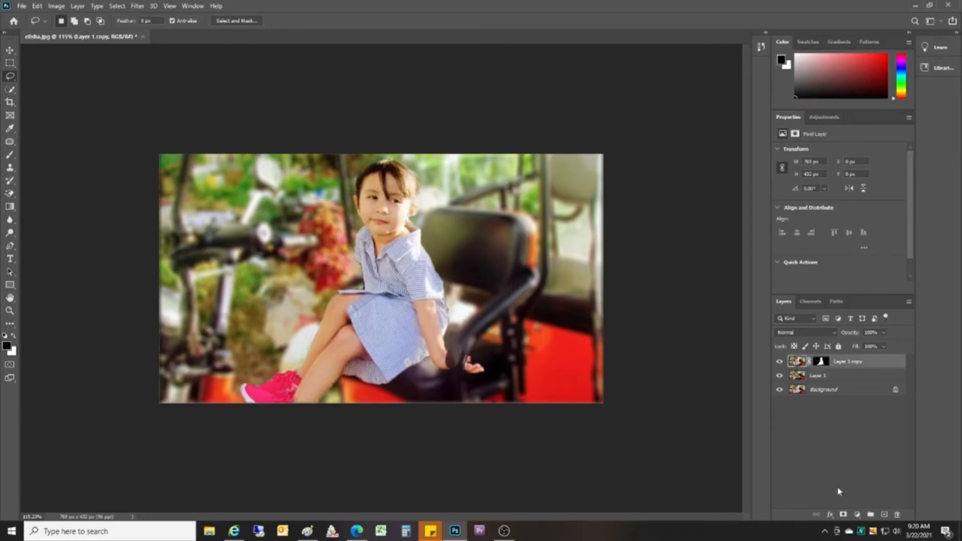
{"action": "left_click", "coordinate": [858, 515]}
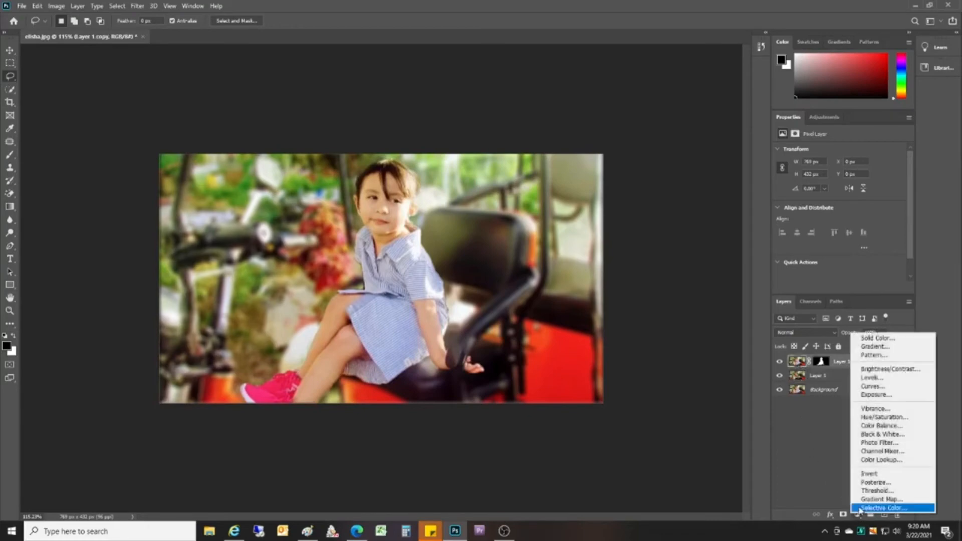
{"action": "left_click", "coordinate": [869, 453]}
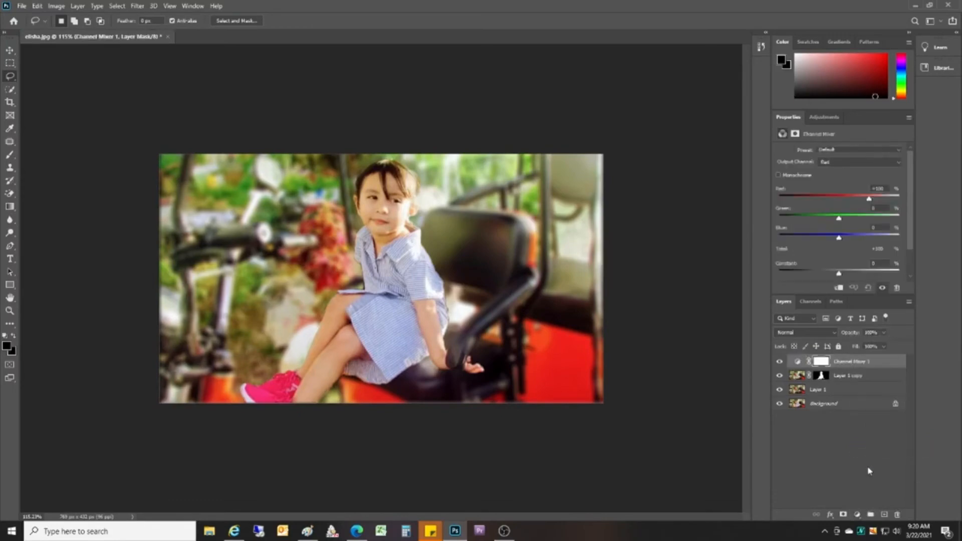
- Add a Color Lookup adjustment layer at the top of the stack, load the 3Strip.look 3D LUT, and switch to the Move tool
{"action": "left_click", "coordinate": [857, 516]}
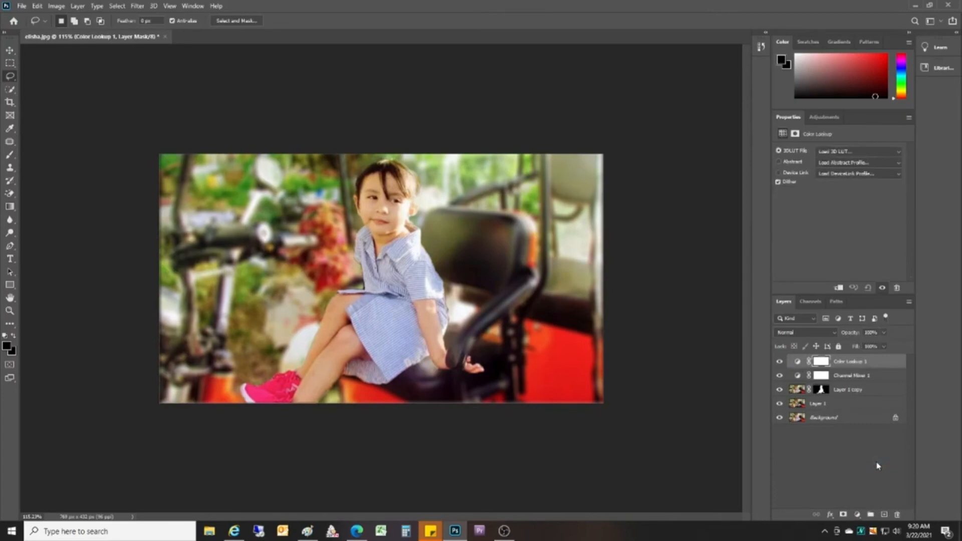
{"action": "left_click", "coordinate": [869, 153]}
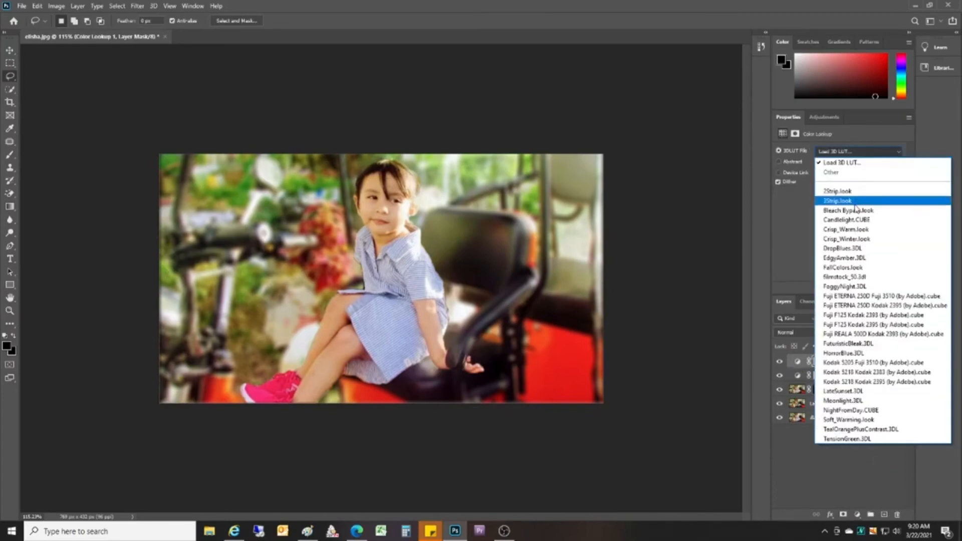
{"action": "left_click", "coordinate": [868, 201]}
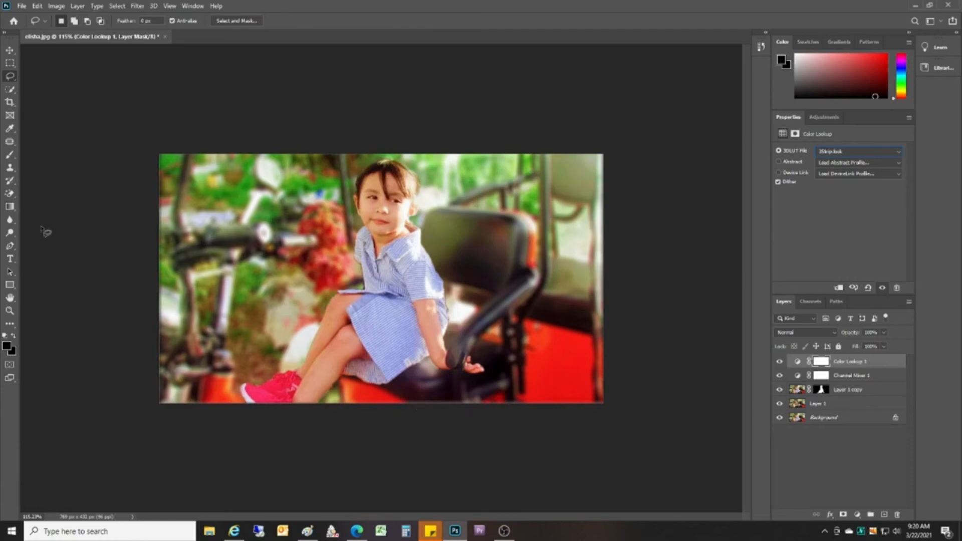
{"action": "key", "text": "v"}
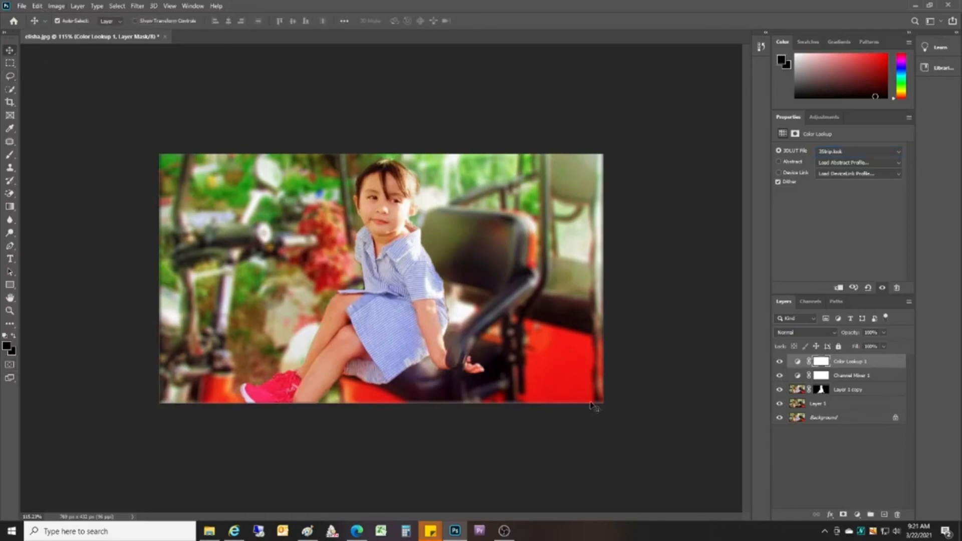
- Save the edited photo on the computer as a JPEG in its current folder, with High quality and the Baseline ("Standard") format option
{"action": "left_click", "coordinate": [20, 7]}
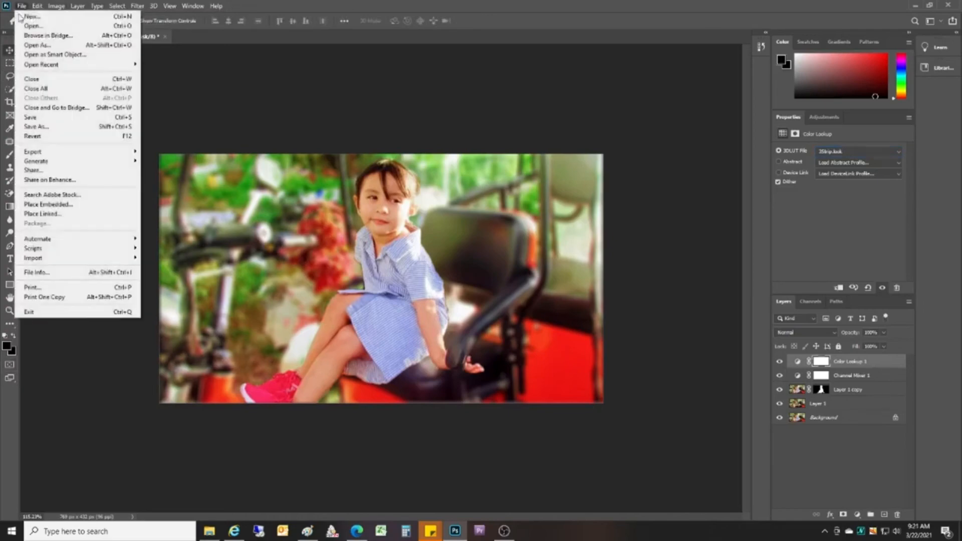
{"action": "left_click", "coordinate": [32, 127]}
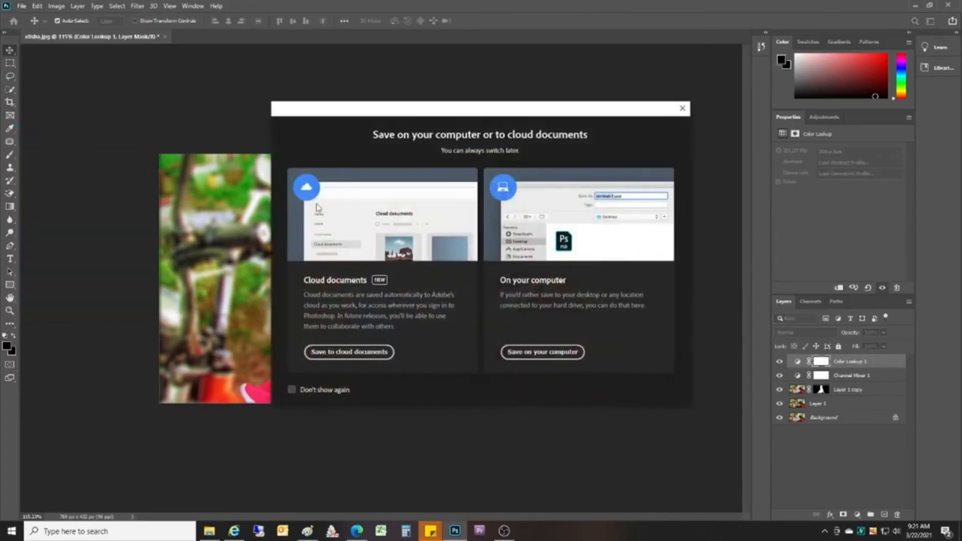
{"action": "left_click", "coordinate": [542, 353]}
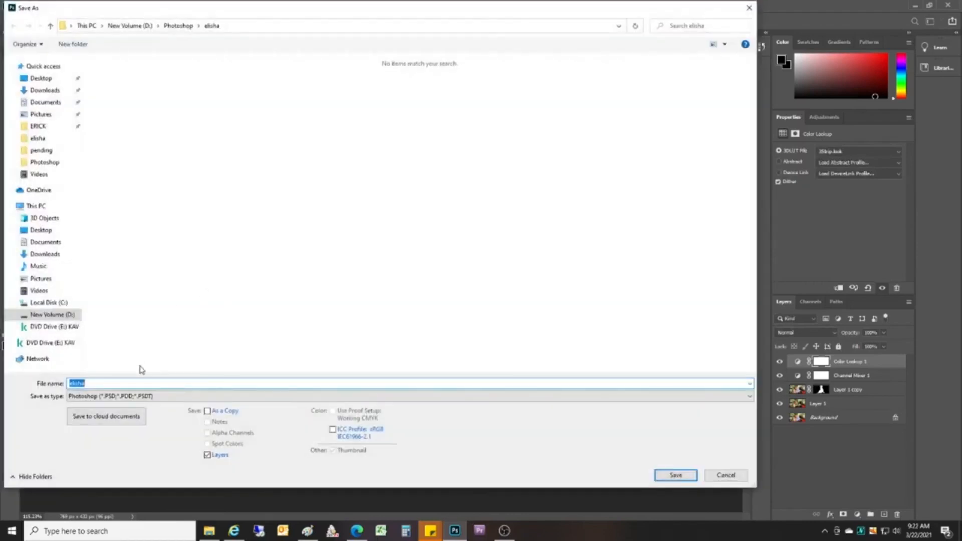
{"action": "left_click", "coordinate": [132, 398]}
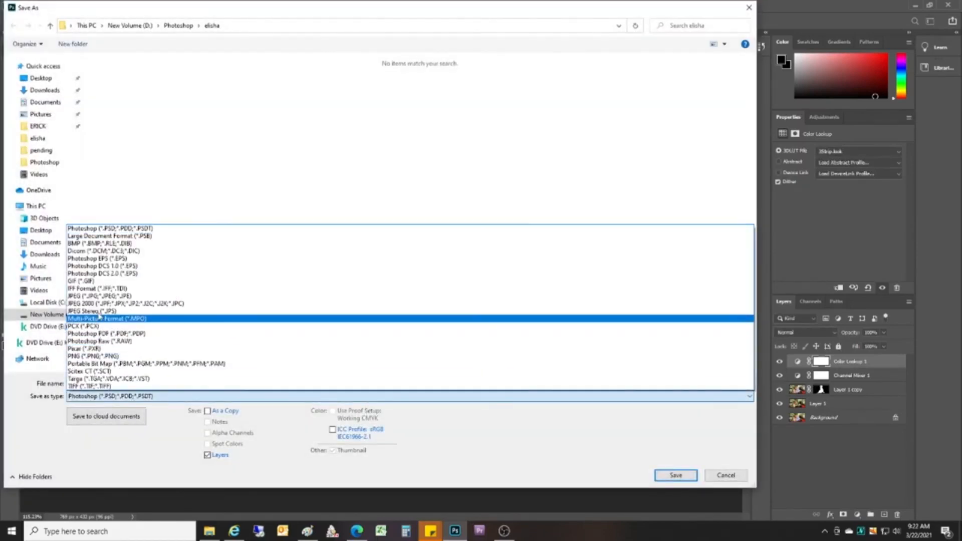
{"action": "left_click", "coordinate": [98, 296]}
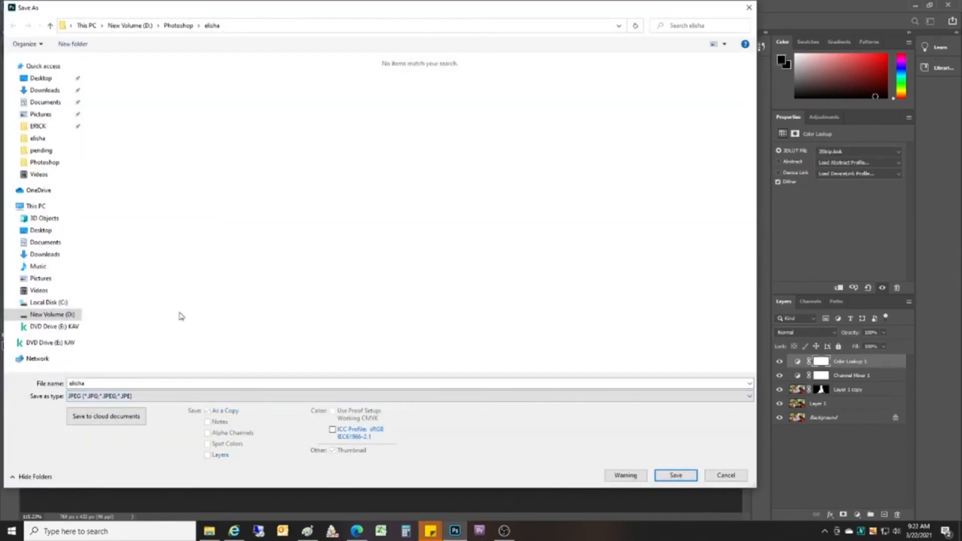
{"action": "left_click", "coordinate": [682, 476]}
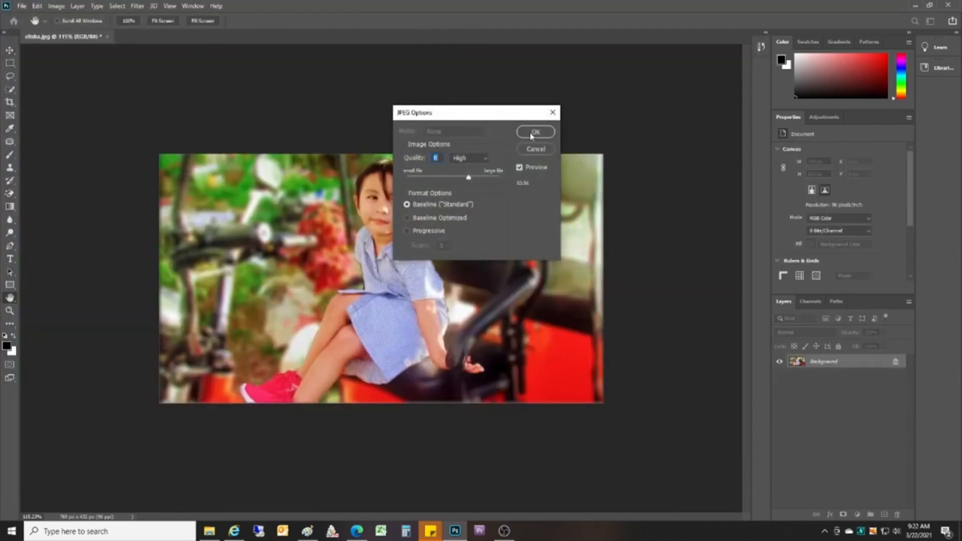
{"action": "left_click", "coordinate": [535, 133]}
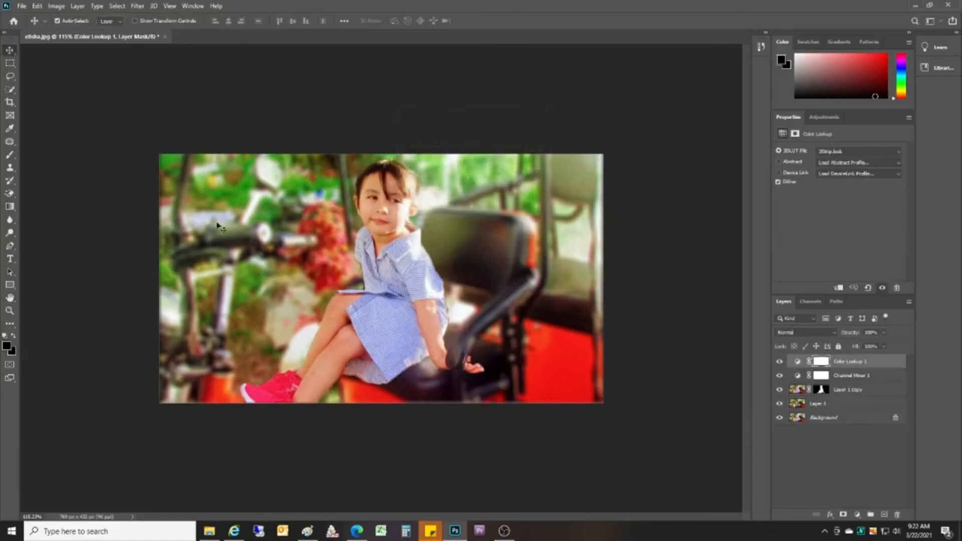
- Switch to File Explorer, open the original unblurred photo in Windows Photo Viewer, and resize its window to leave room for a second one
{"action": "left_click", "coordinate": [211, 531]}
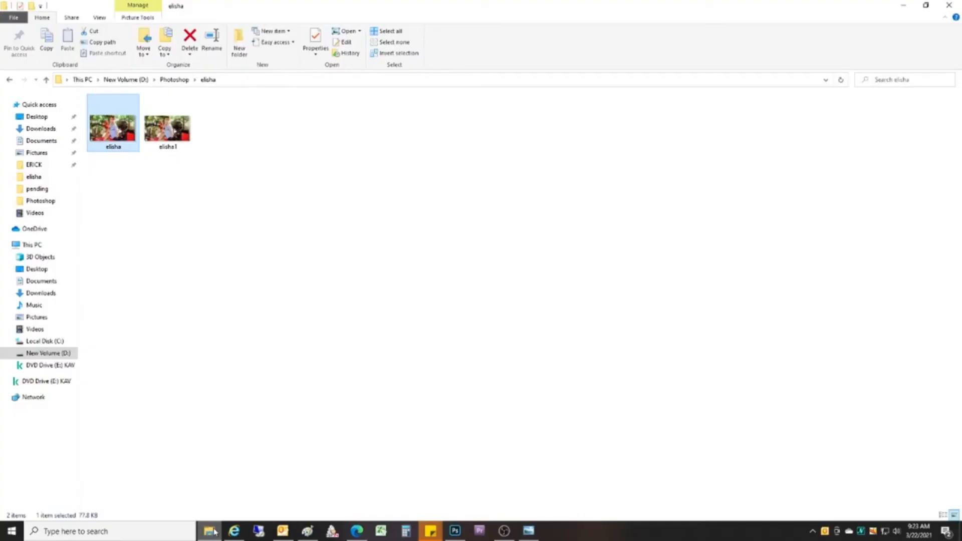
{"action": "double_click", "coordinate": [167, 129]}
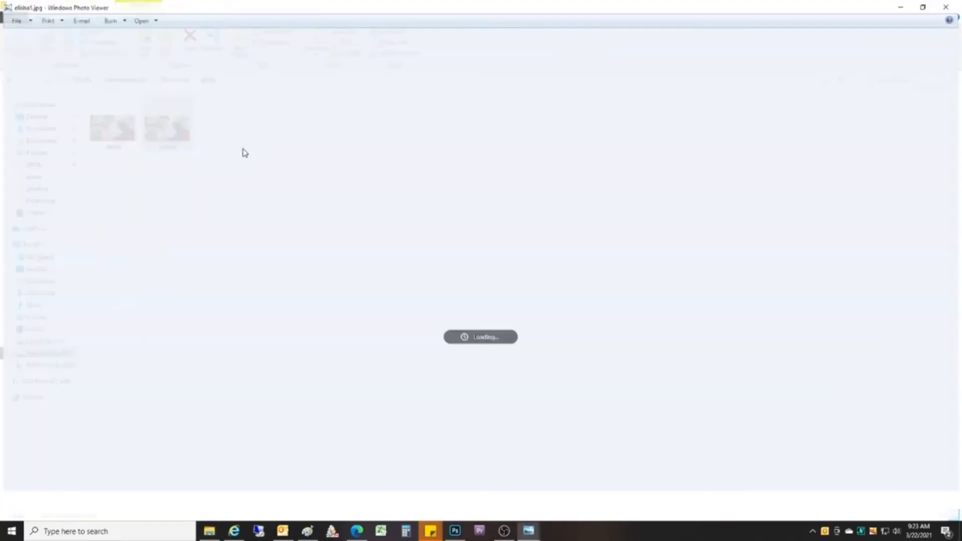
{"action": "left_click", "coordinate": [926, 5]}
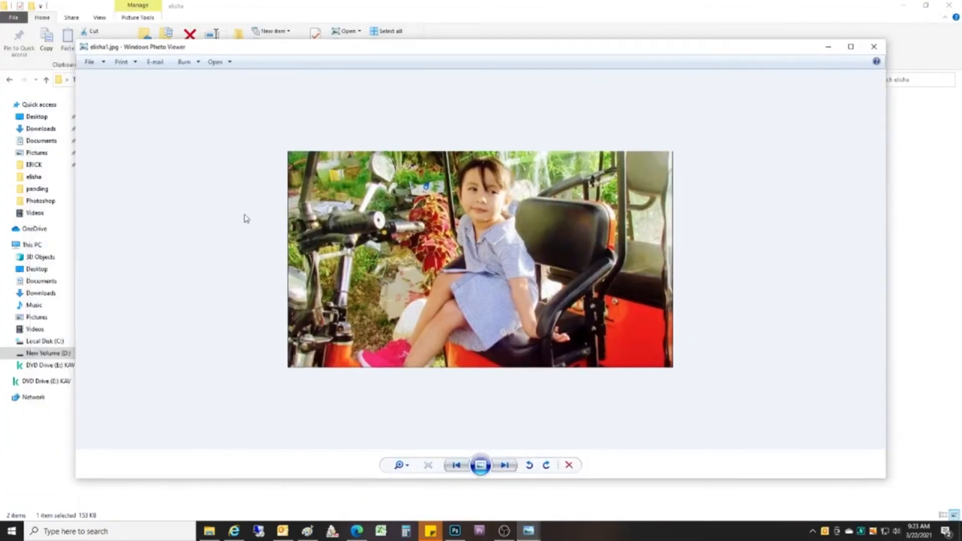
{"action": "left_click_drag", "start_coordinate": [76, 241], "coordinate": [496, 246]}
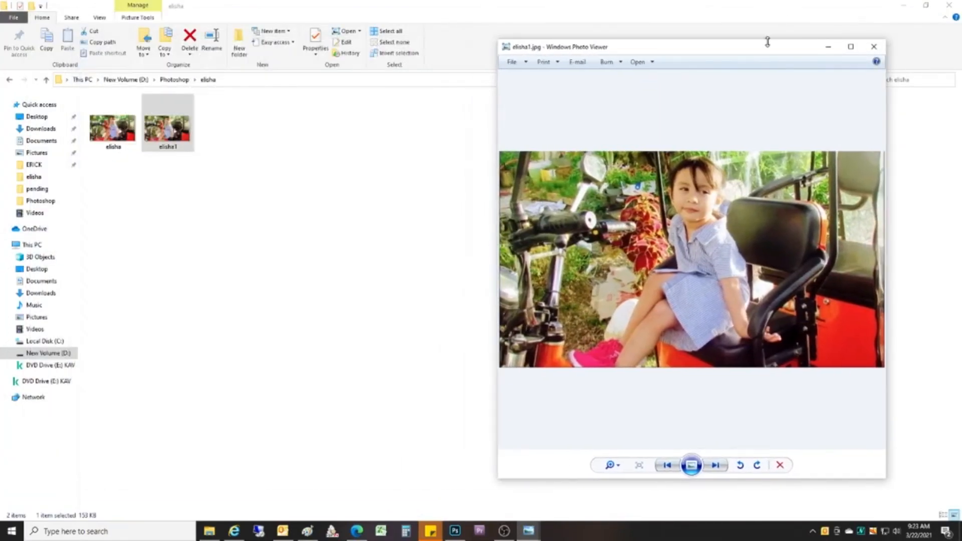
{"action": "left_click_drag", "start_coordinate": [766, 43], "coordinate": [767, 4]}
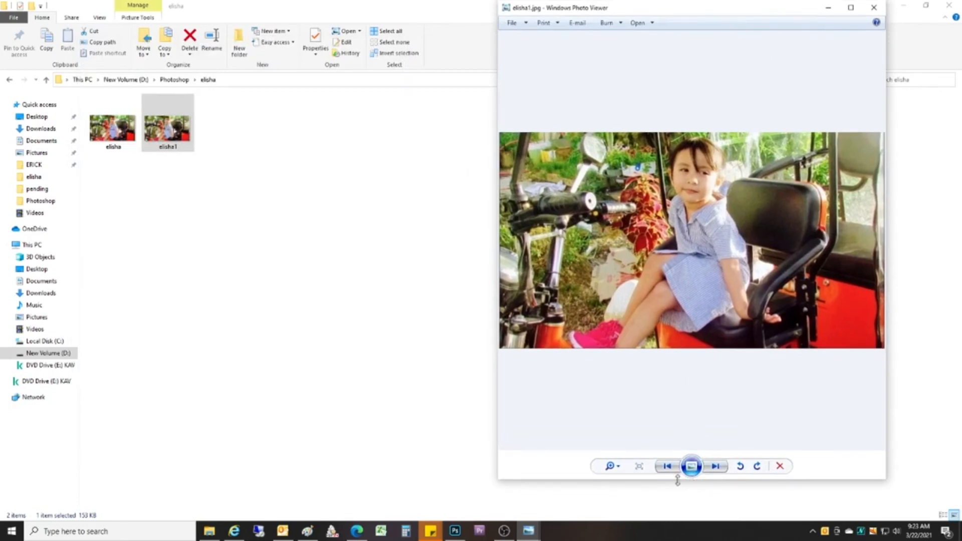
- Open the edited JPEG from the folder in its own Photo Viewer window and narrow that window for a side-by-side comparison
{"action": "left_click", "coordinate": [124, 136]}
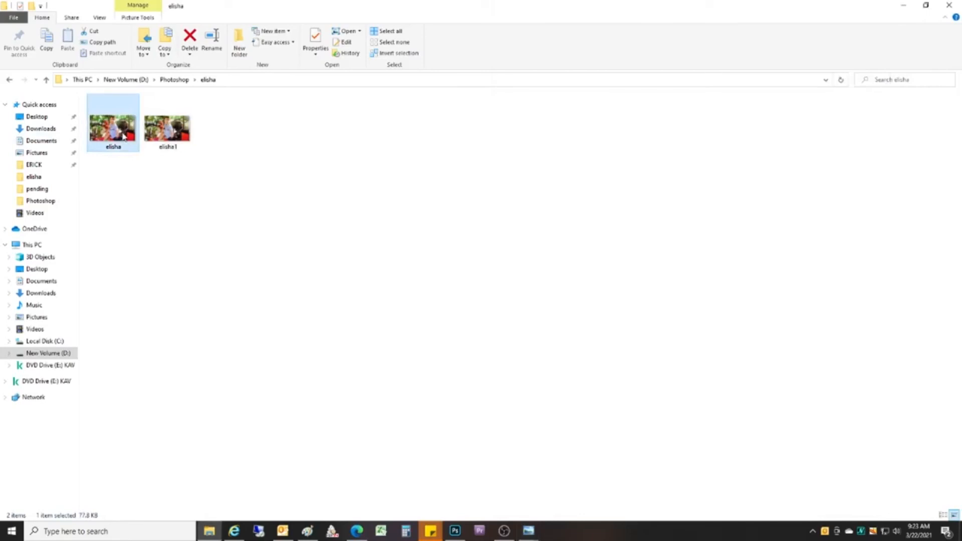
{"action": "double_click", "coordinate": [124, 137]}
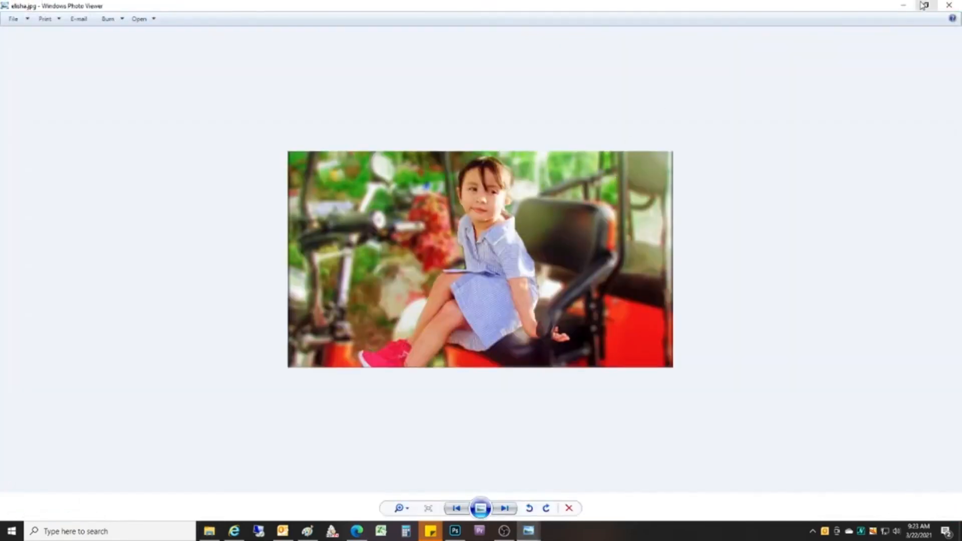
{"action": "left_click", "coordinate": [924, 5]}
{"action": "left_click_drag", "start_coordinate": [889, 201], "coordinate": [421, 230]}
- Bring the original photo's window back into view and align both viewer windows at matching size to compare the edited and original photos
{"action": "mouse_move", "coordinate": [526, 533]}
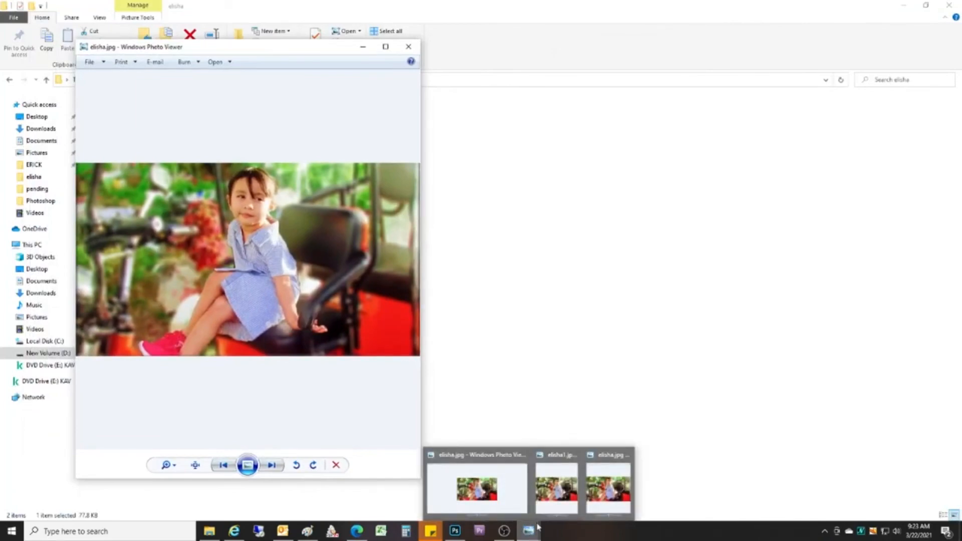
{"action": "left_click", "coordinate": [564, 499]}
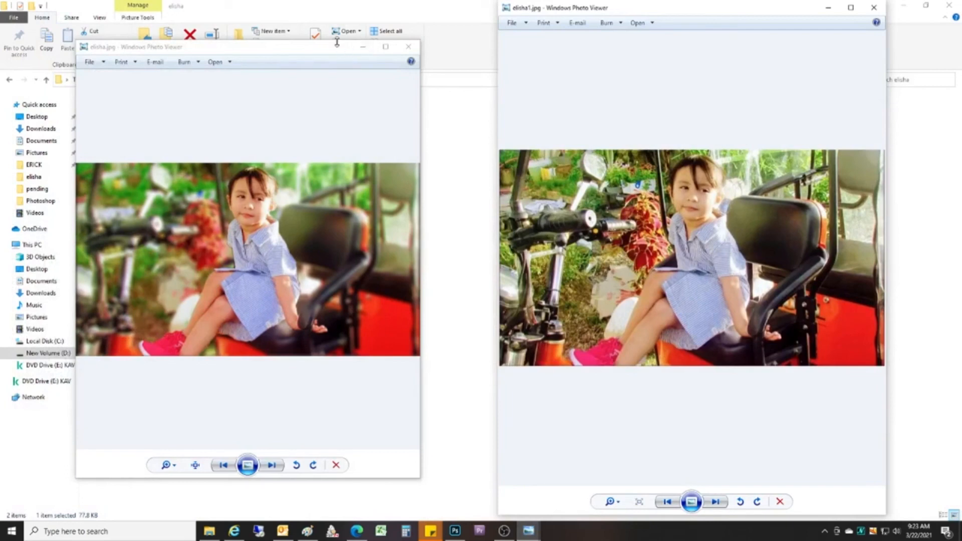
{"action": "left_click_drag", "start_coordinate": [337, 43], "coordinate": [334, 8]}
{"action": "left_click_drag", "start_coordinate": [424, 212], "coordinate": [498, 229]}
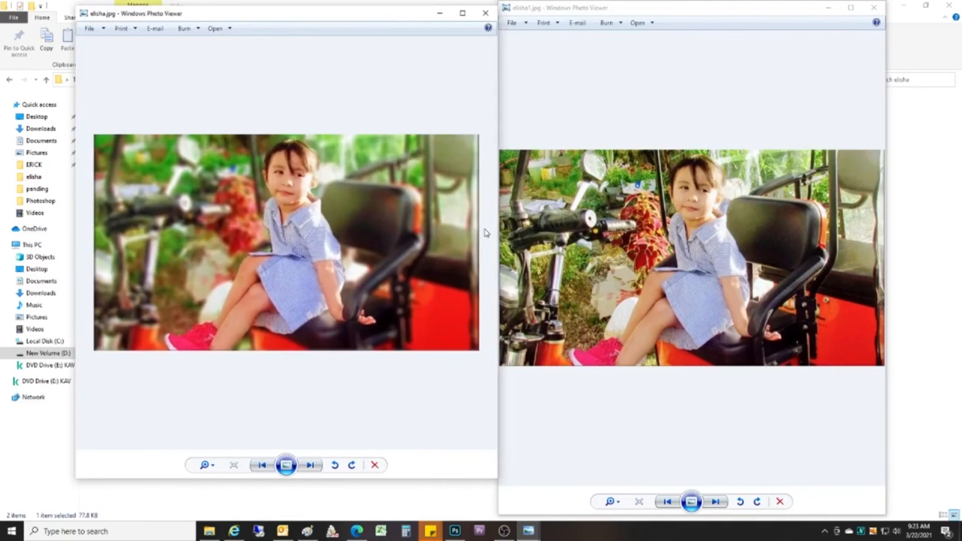
{"action": "left_click_drag", "start_coordinate": [344, 480], "coordinate": [347, 514]}
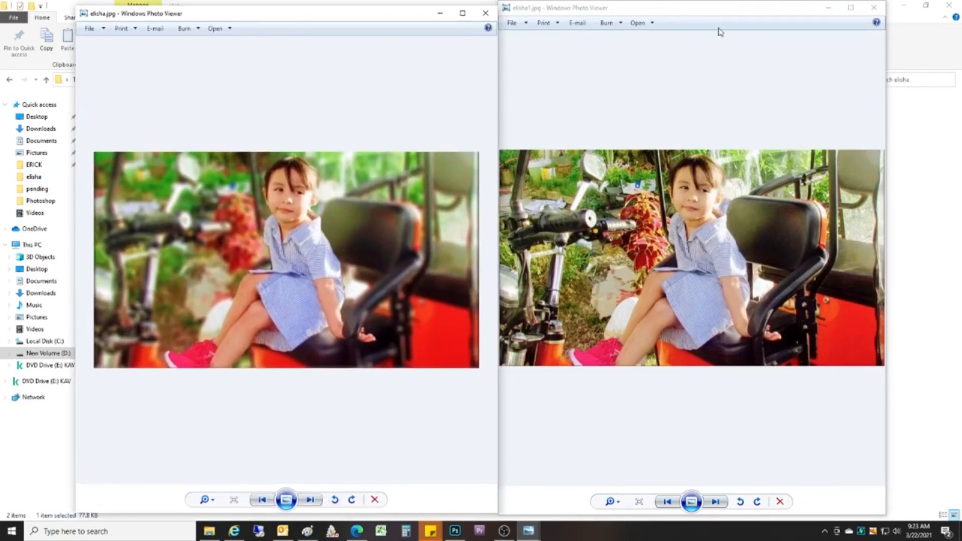
{"action": "left_click_drag", "start_coordinate": [670, 11], "coordinate": [672, 13]}
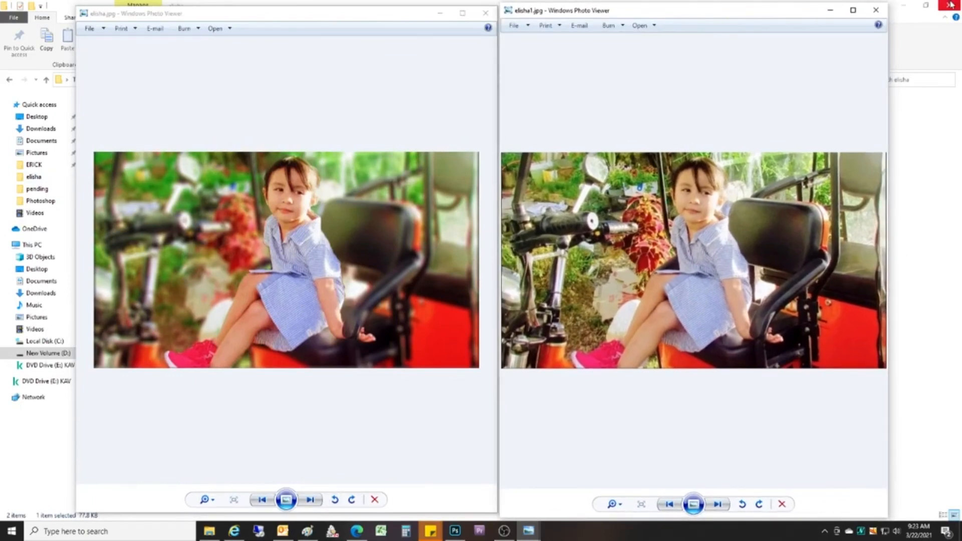